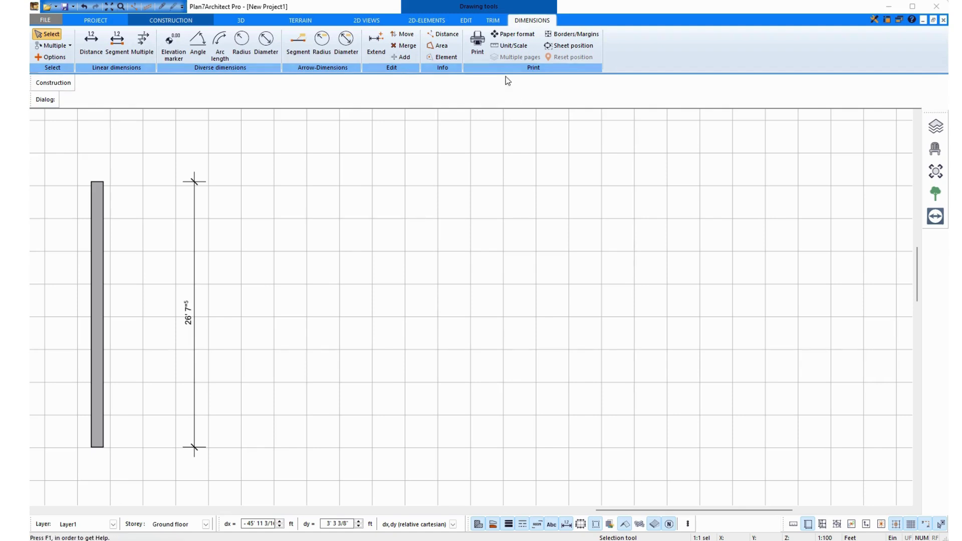
Switch the ribbon from the dimensioning tools to the construction tools
click(173, 21)
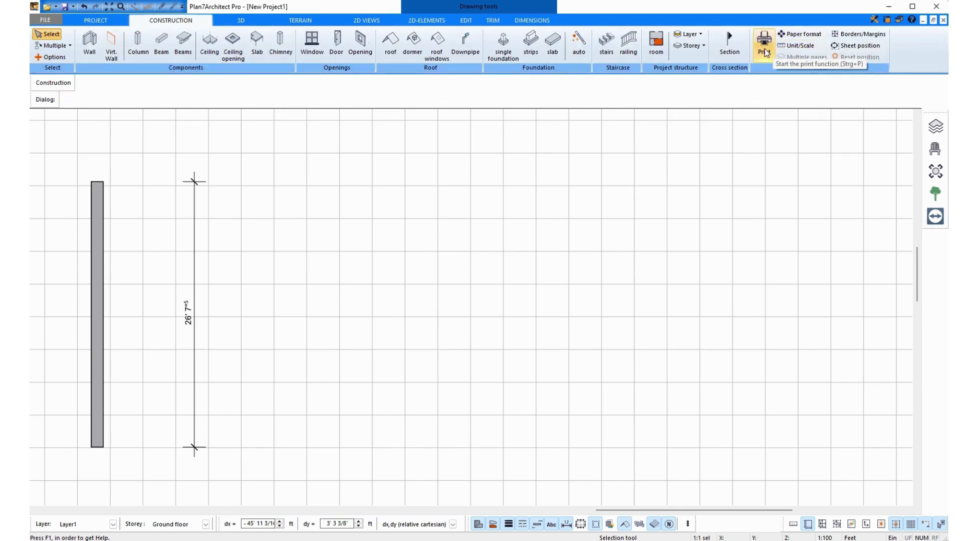
Open the Scale/Unit settings and keep the 1:100 scale with Feet as the unit
click(798, 46)
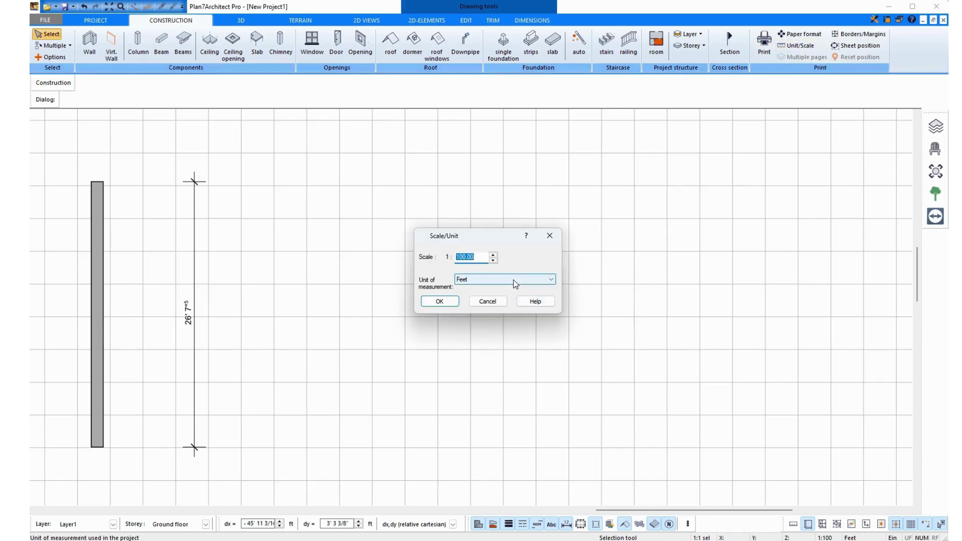
click(515, 281)
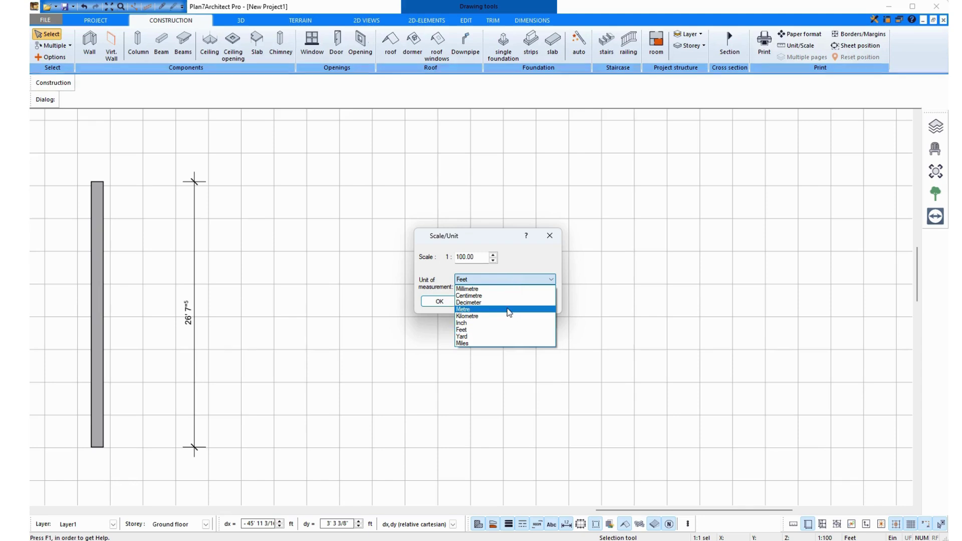
click(484, 330)
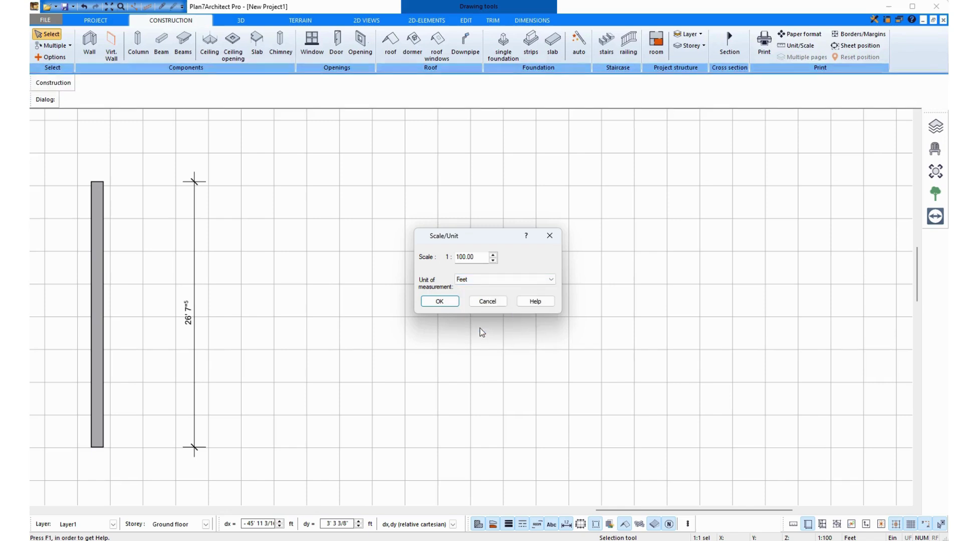
Confirm Feet for the project and set interactive dimensions to use their own Feet unit
click(439, 302)
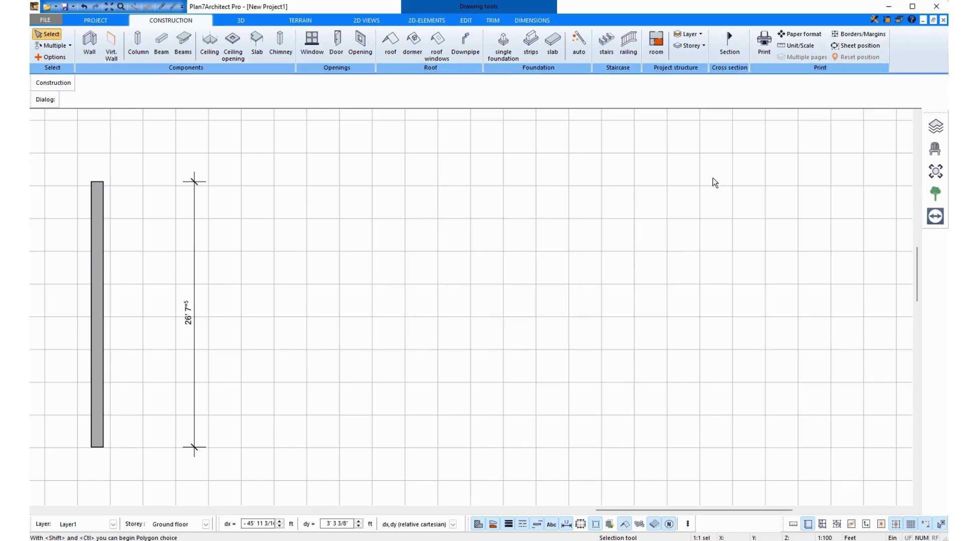
click(874, 20)
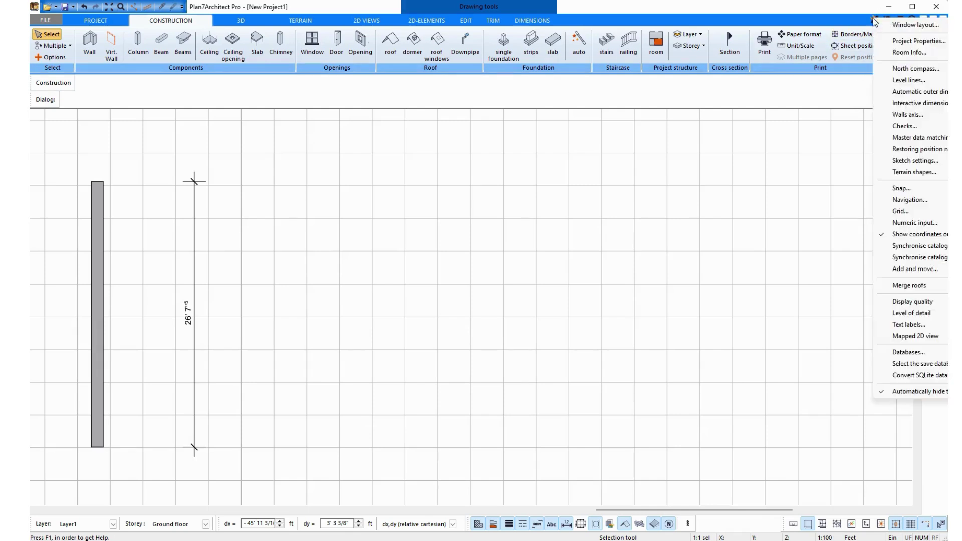
click(894, 104)
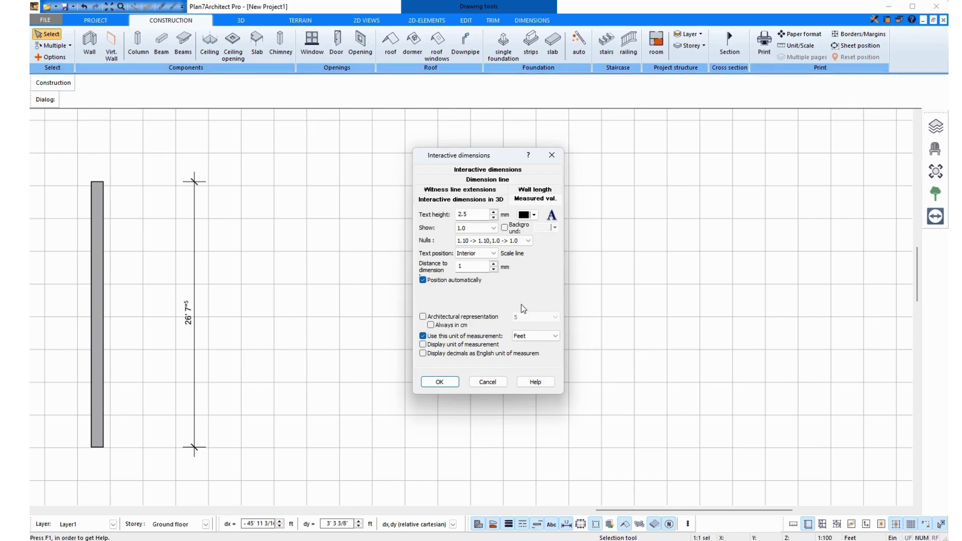
click(531, 203)
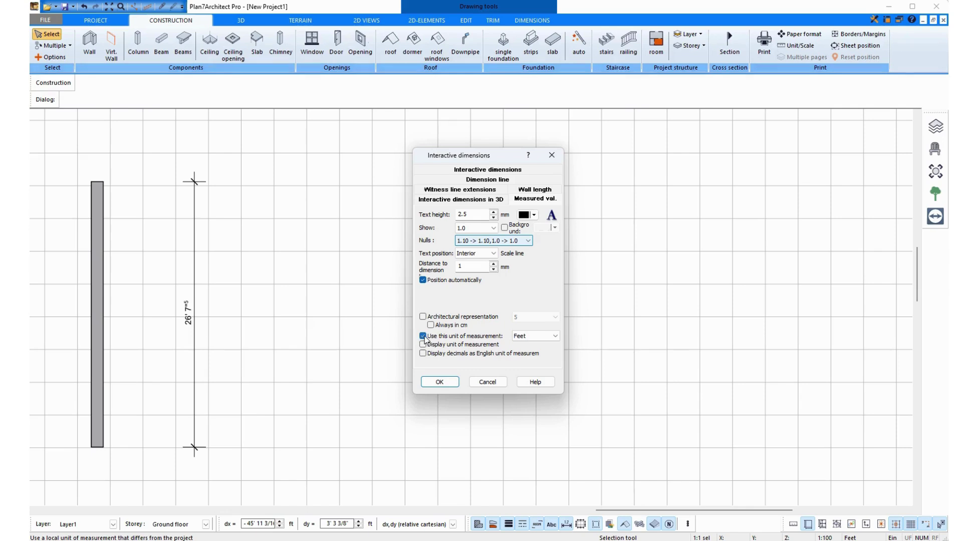
click(534, 335)
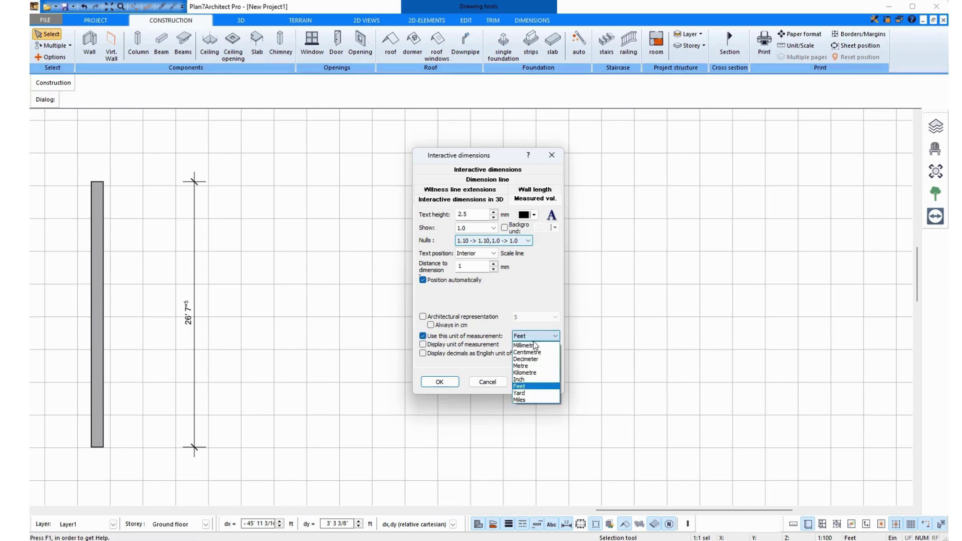
click(531, 342)
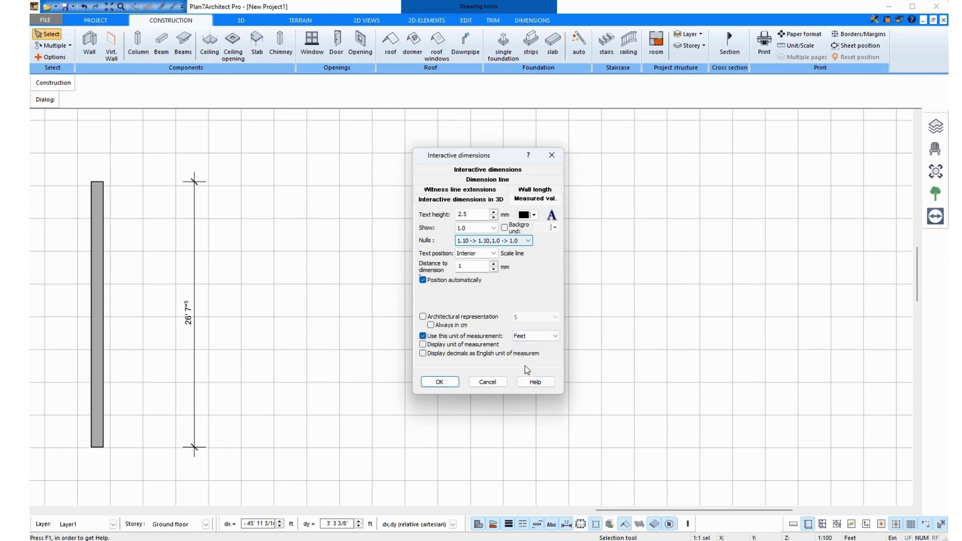
click(445, 382)
Start the Wall tool with the AW 36.5 m. Ceiling support wall type from the catalogue
click(85, 49)
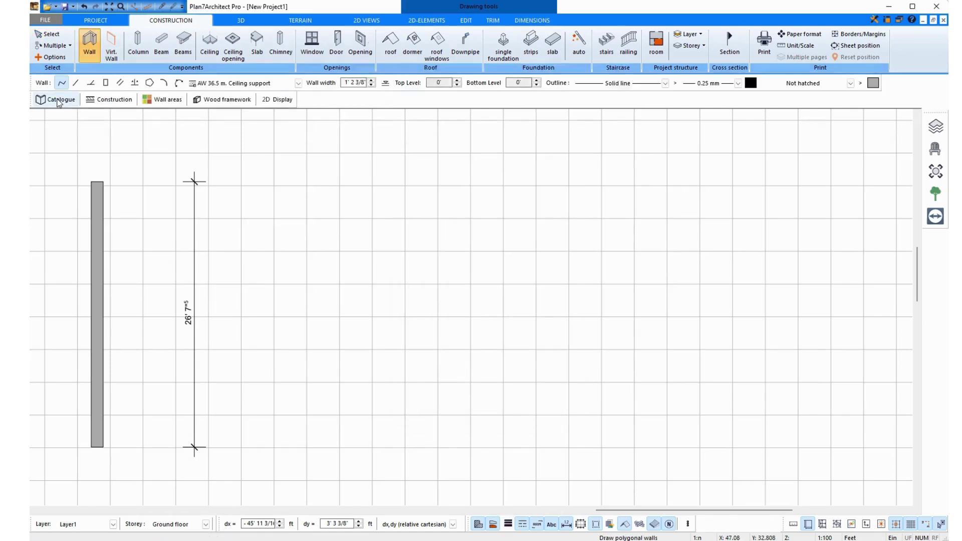
click(55, 99)
click(456, 54)
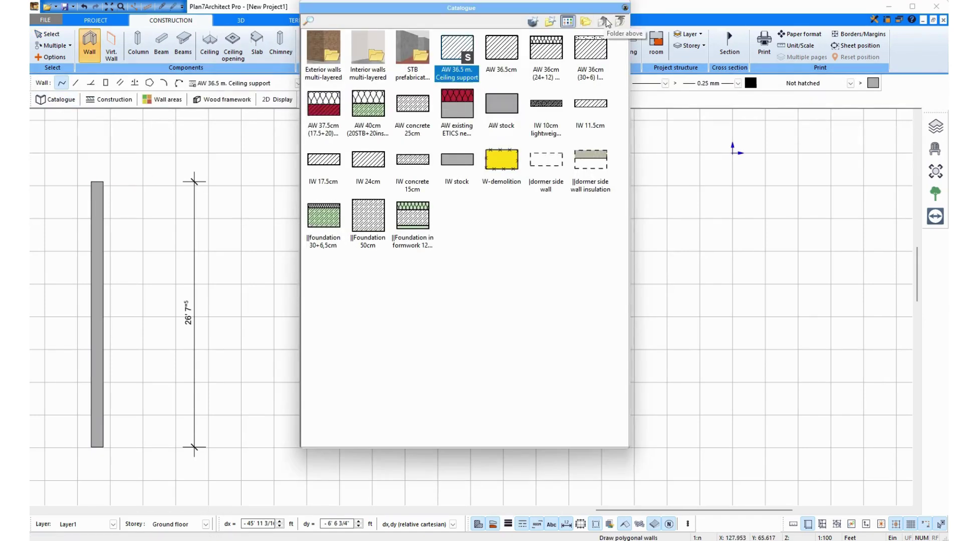
click(625, 7)
Draw a vertical wall exactly 26' long to the right of the first wall
click(470, 186)
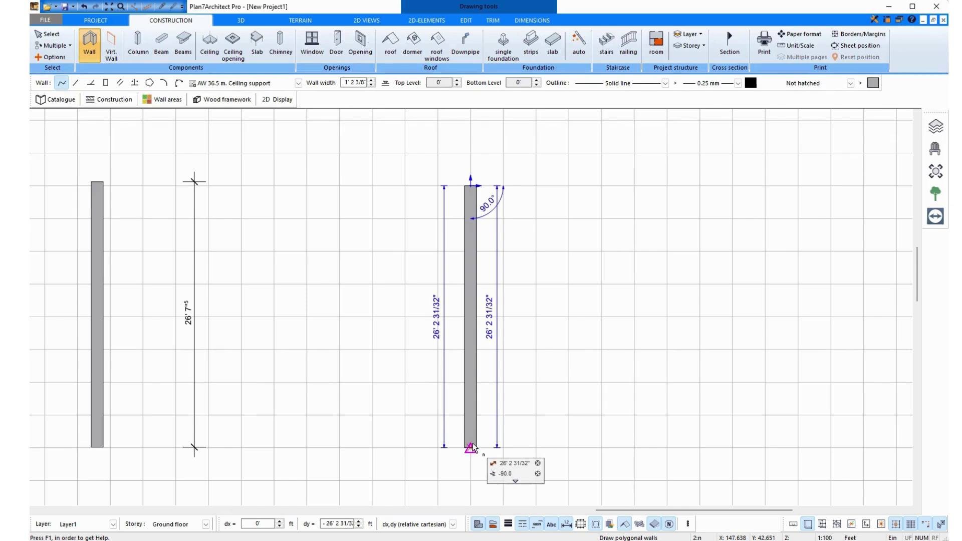
text(26)
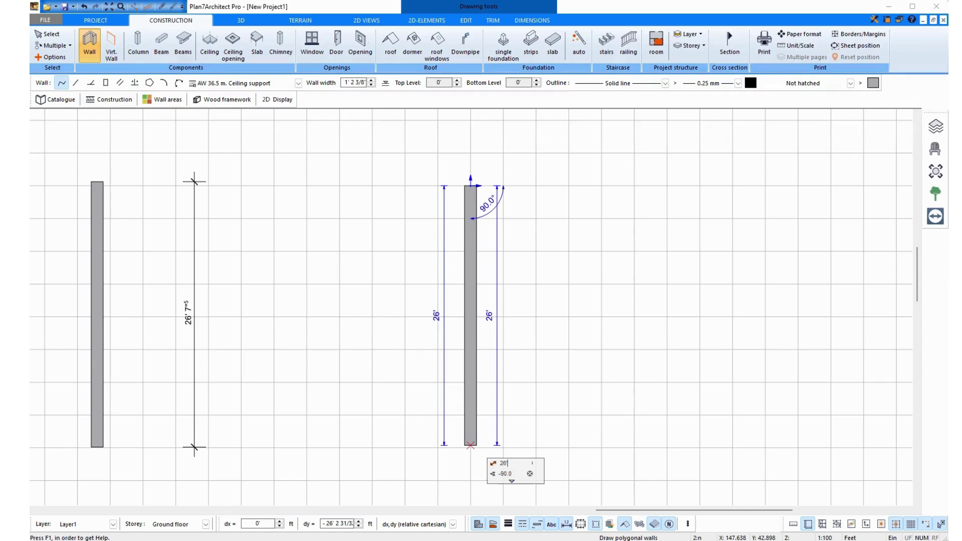
key(Return)
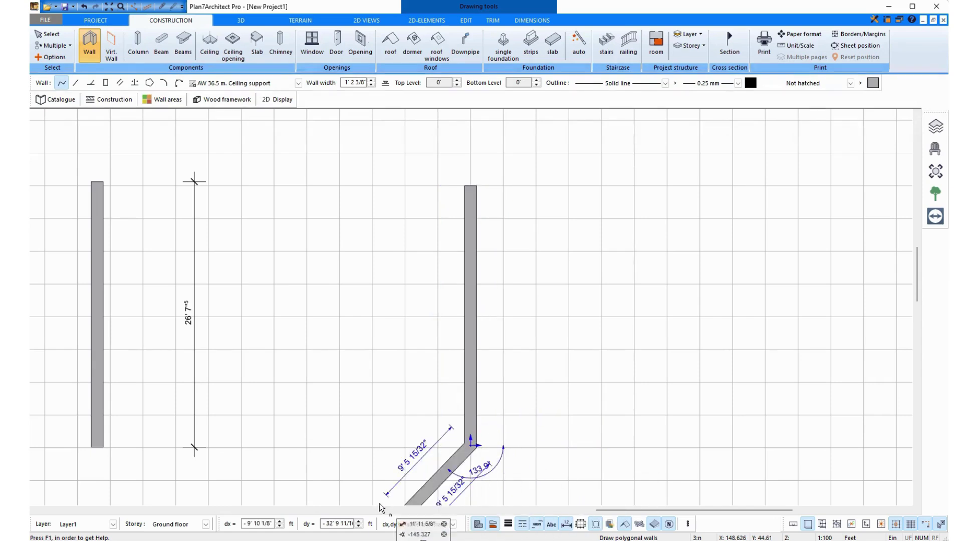
key(Escape)
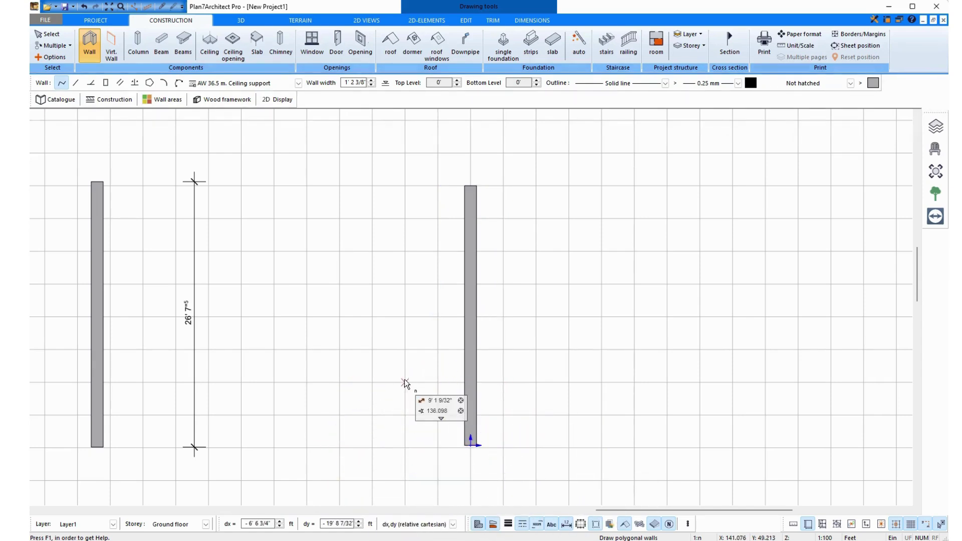
Show wall length dimensions and add a distance dimension of about 26' beside the new wall
click(823, 524)
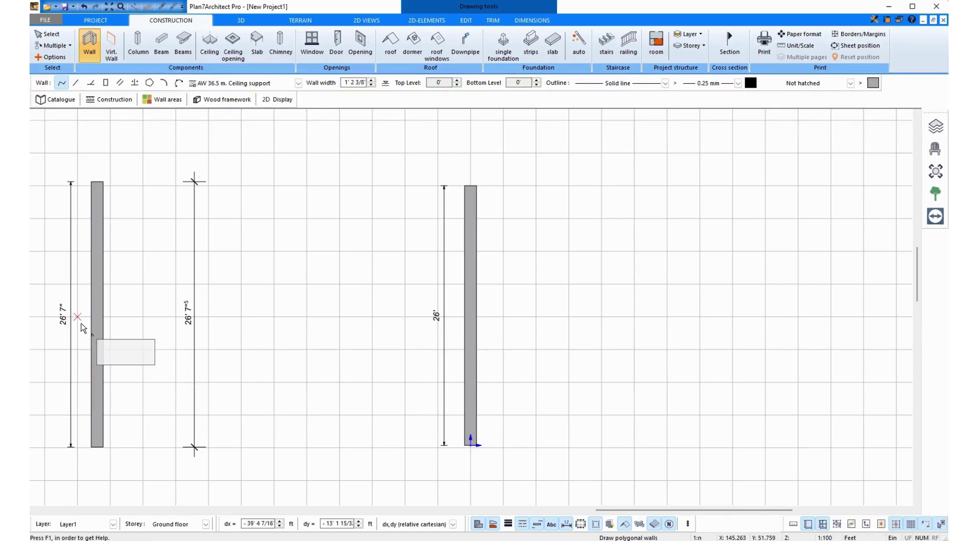
scroll(425, 311, up, 1)
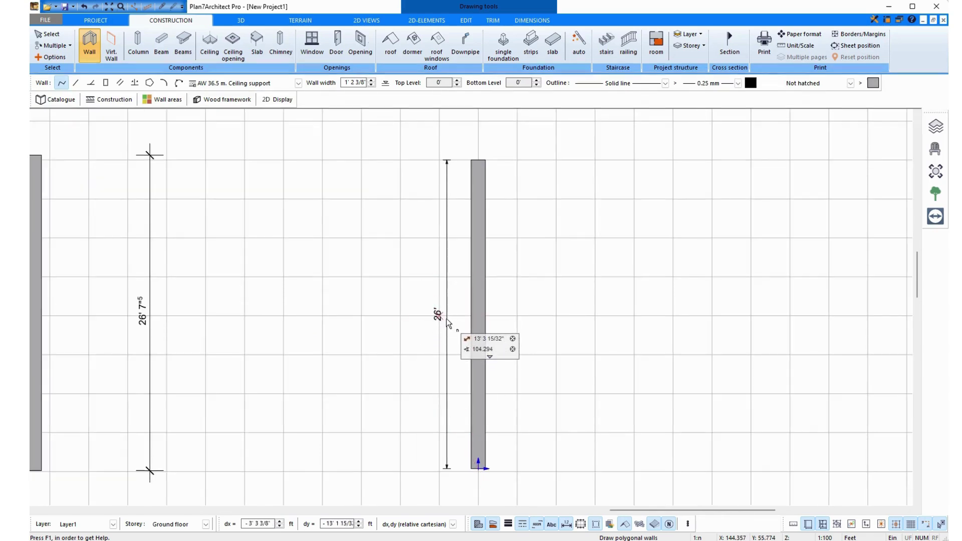
click(531, 21)
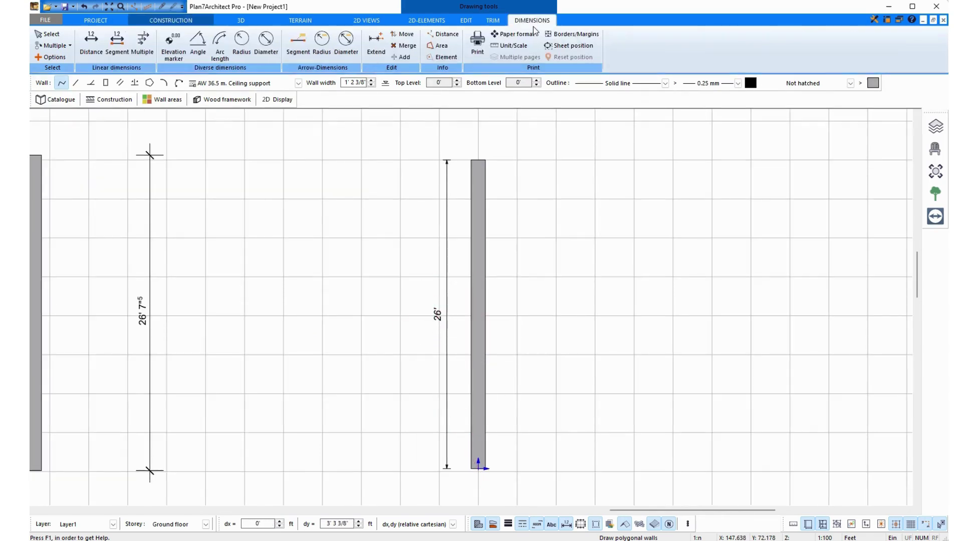
click(92, 48)
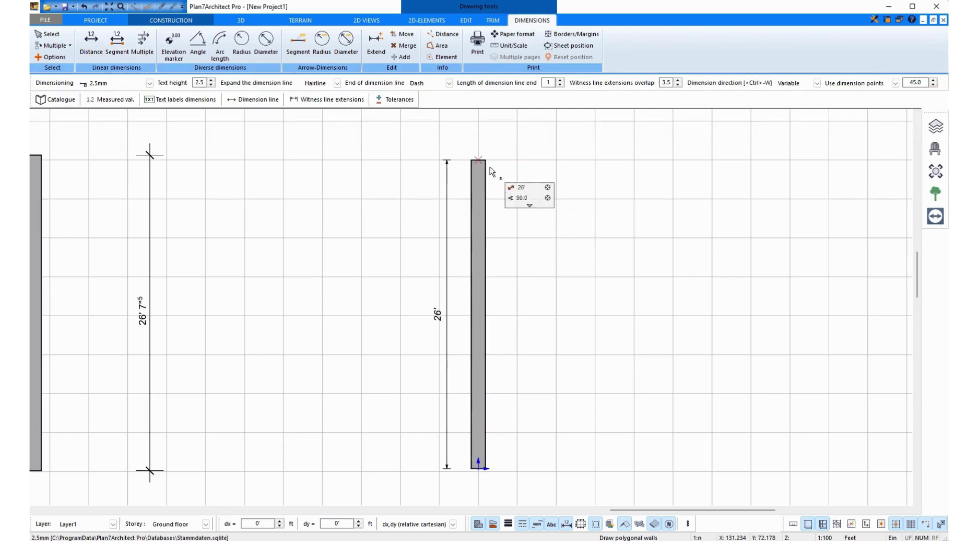
click(485, 160)
click(485, 469)
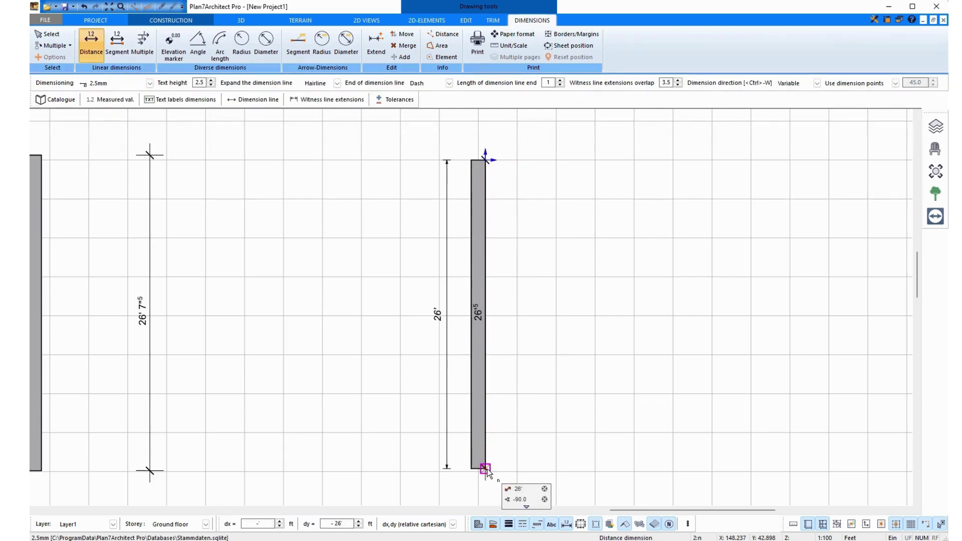
click(619, 468)
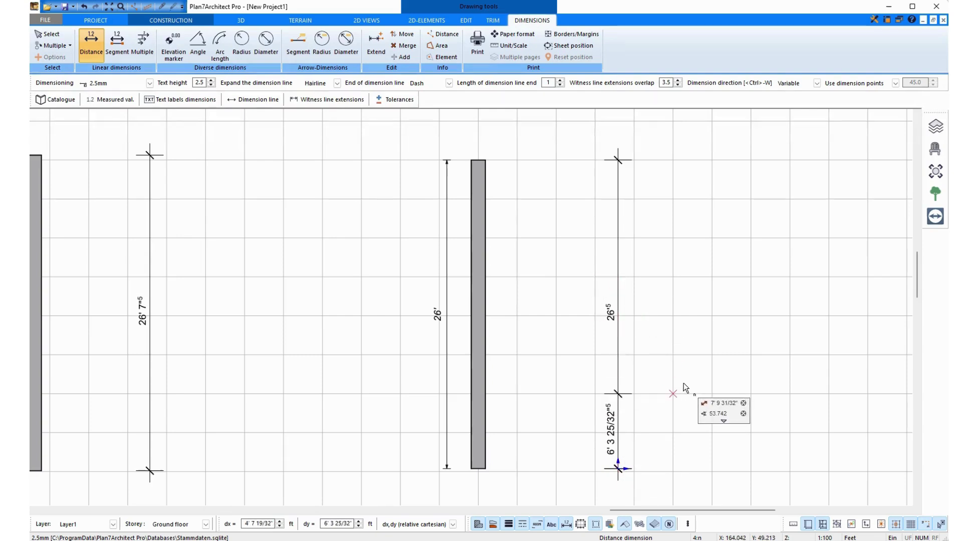
key(Escape)
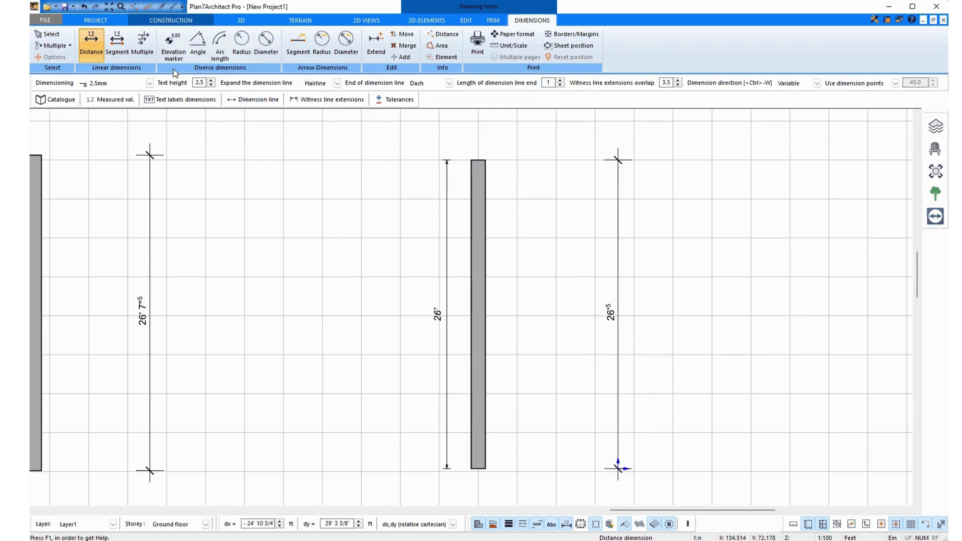
Turn off Architectural representation on the right-hand dimension so it reads a plain 26'
click(48, 34)
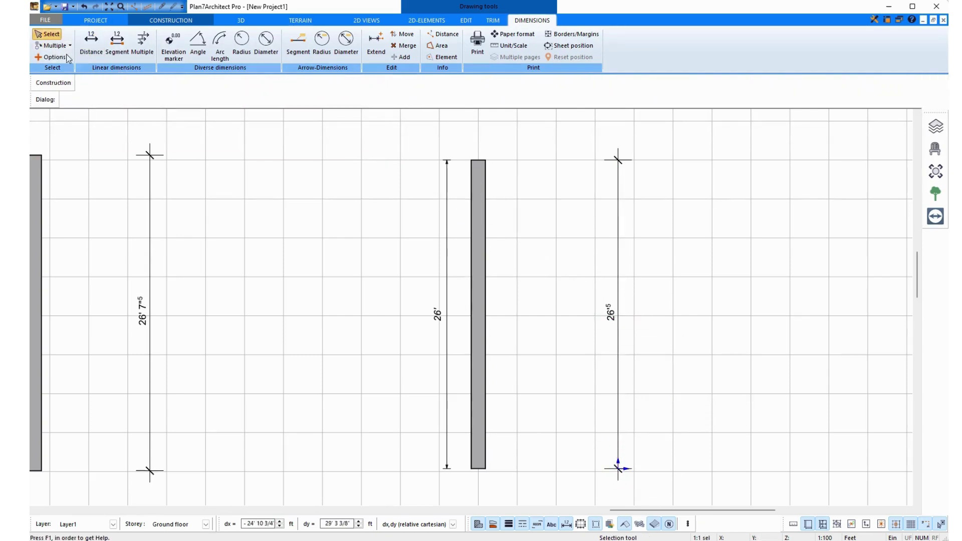
click(618, 312)
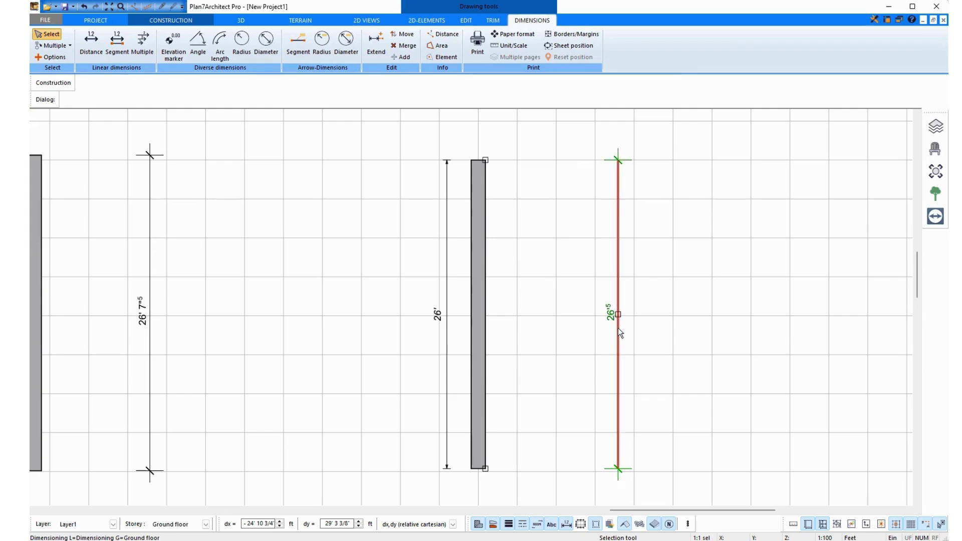
click(619, 330)
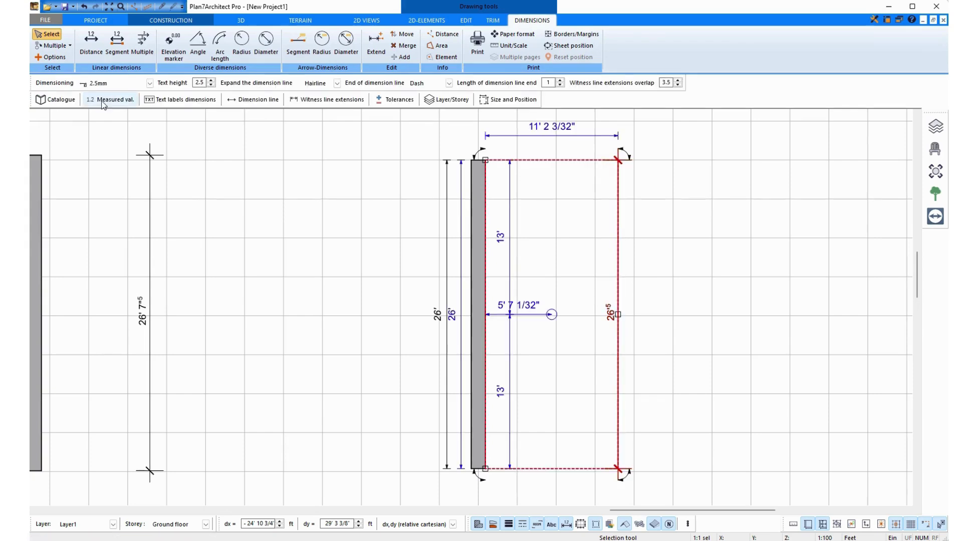
click(109, 100)
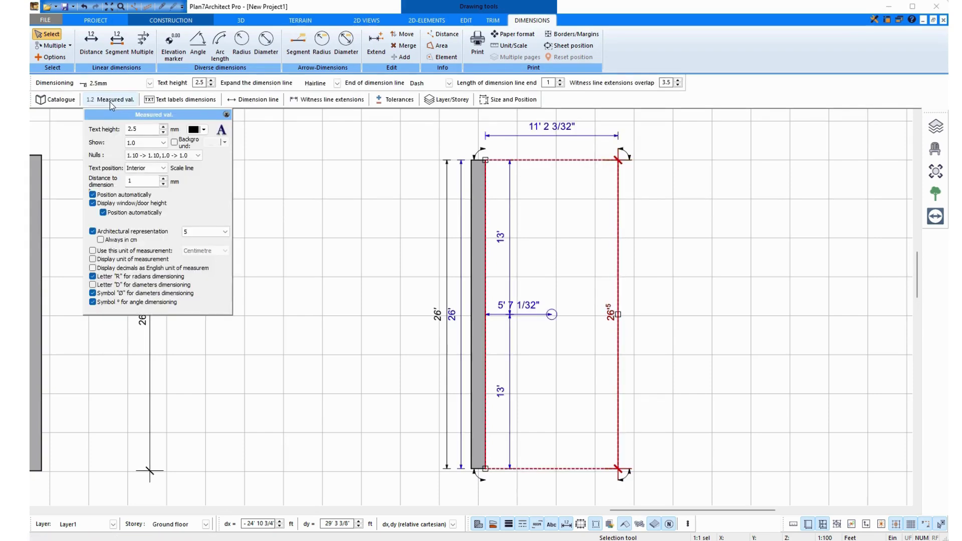
click(138, 233)
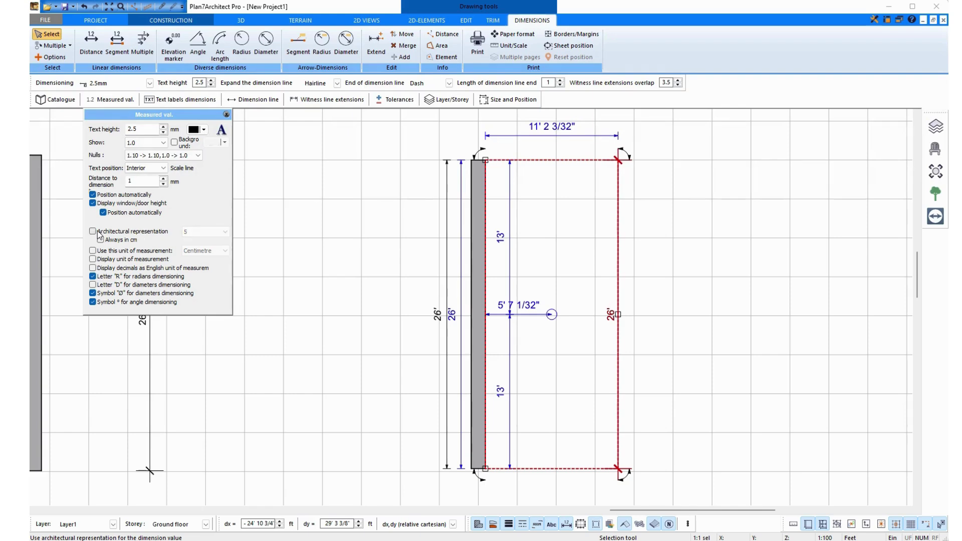
click(226, 115)
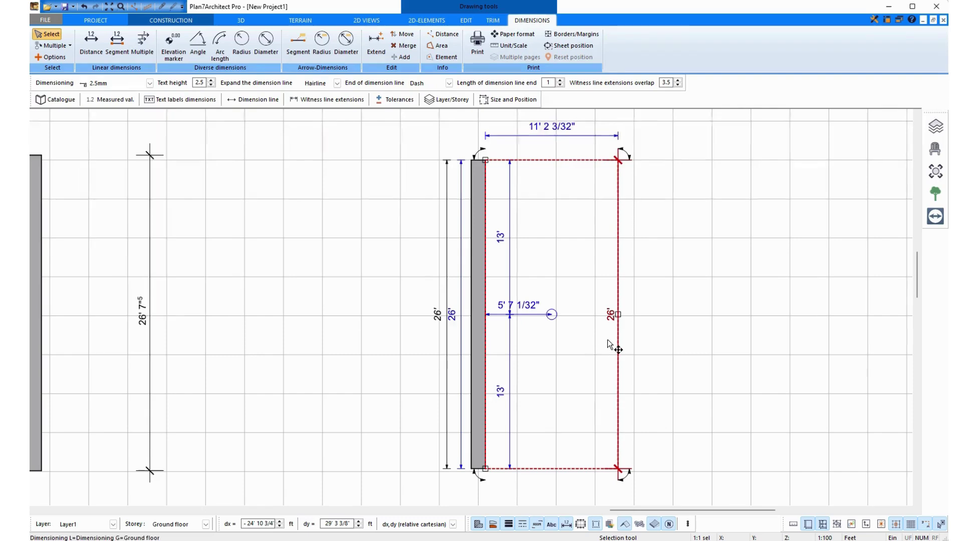
scroll(611, 344, up, 1)
click(643, 320)
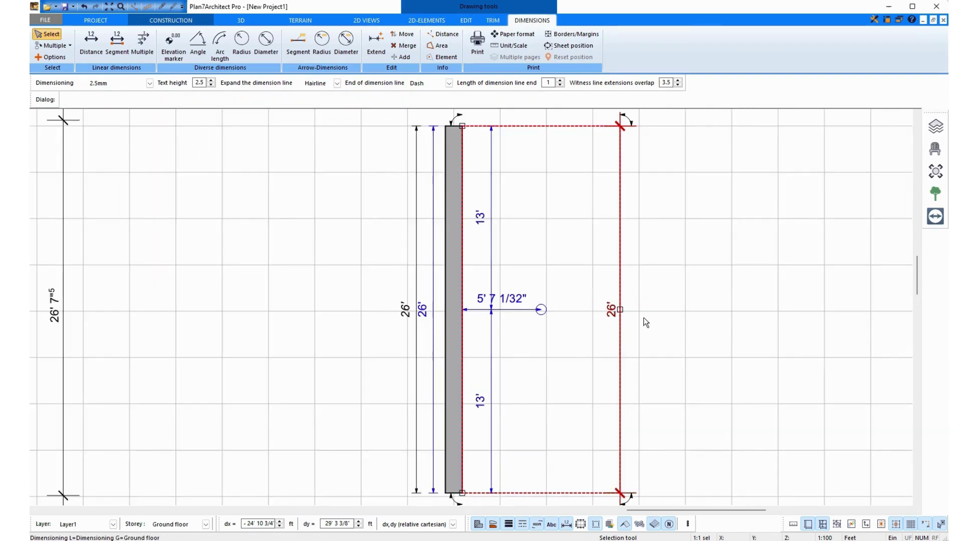
click(616, 312)
Start the Wall tool and pick AW 36.5 m. Ceiling support from the catalogue
scroll(616, 312, down, 1)
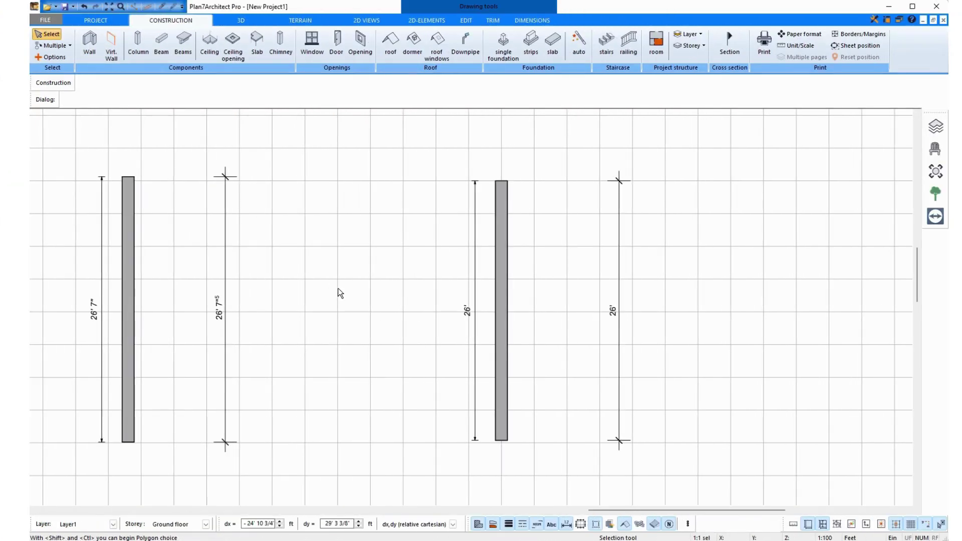
click(90, 45)
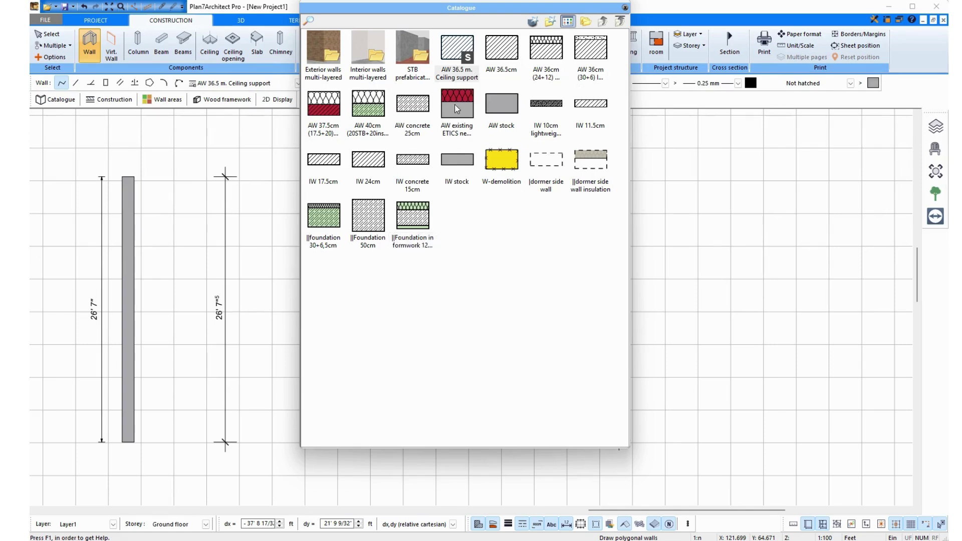
drag(482, 6, 464, 59)
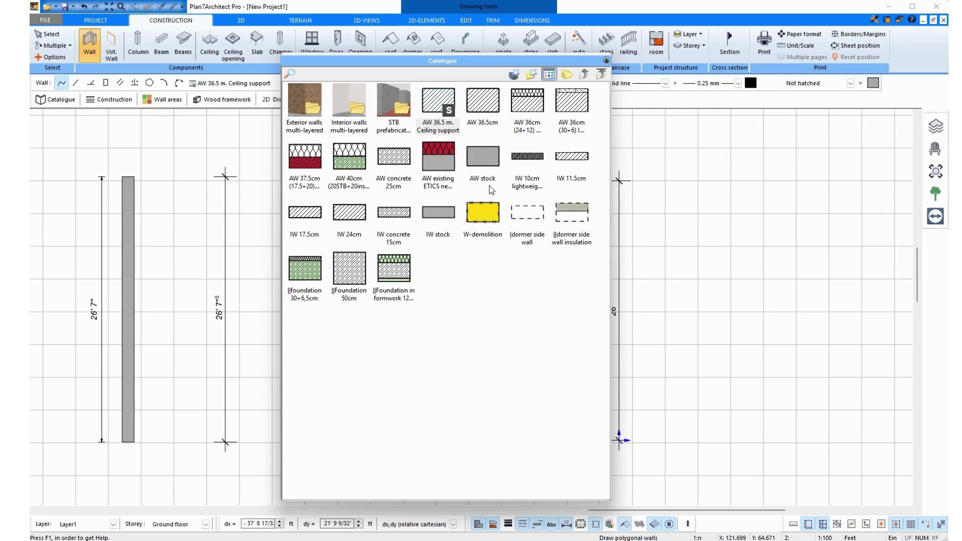
click(437, 107)
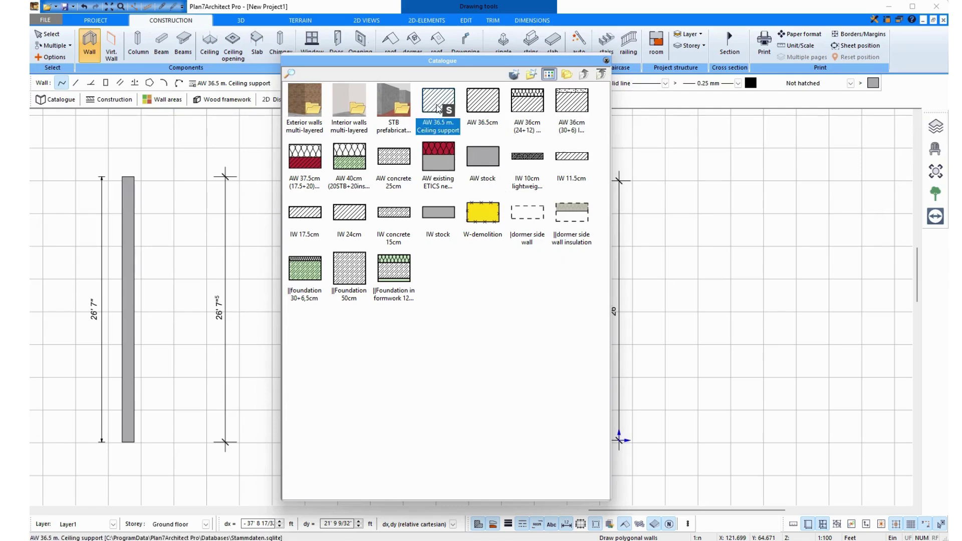
Set the wall width to 2 and draw a 26' 2 31/32" vertical wall between the existing walls
click(606, 61)
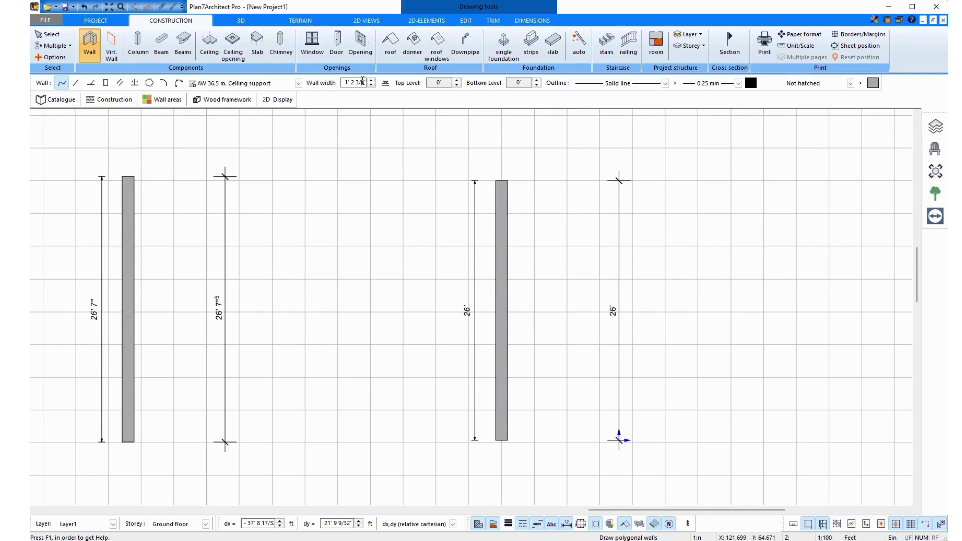
double_click(362, 82)
key(ctrl+a)
text(2)
click(367, 180)
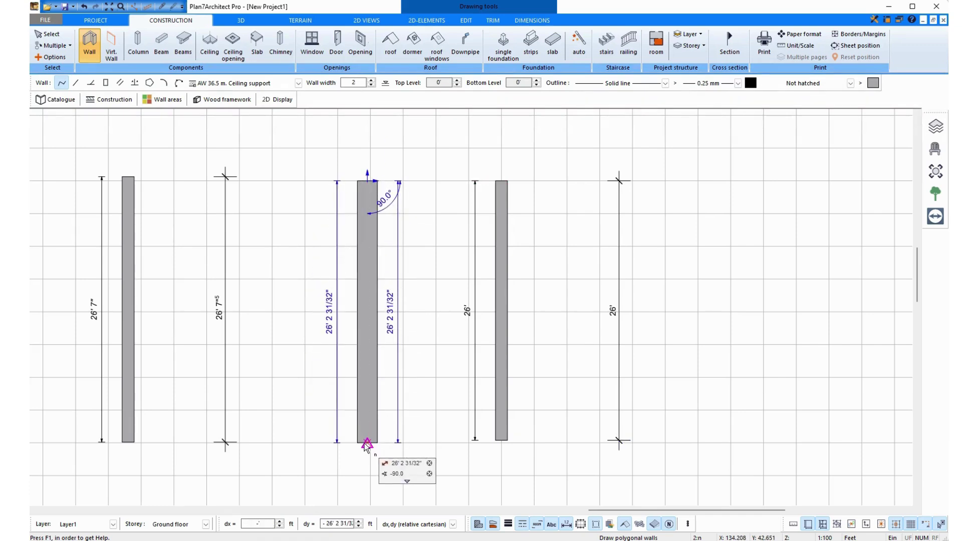
click(367, 443)
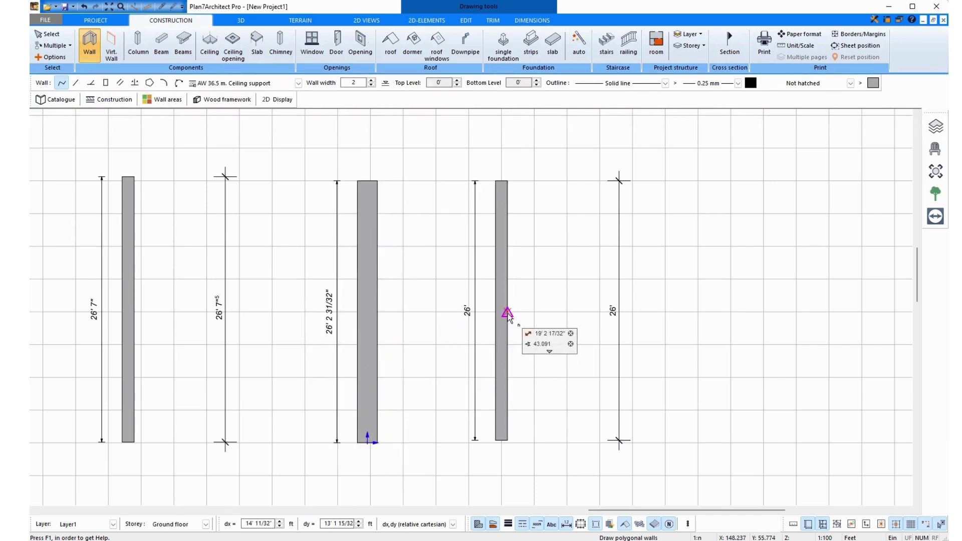
Switch the next wall's type to AW 36.5cm, restoring the 1' 2 3/8" width
click(55, 100)
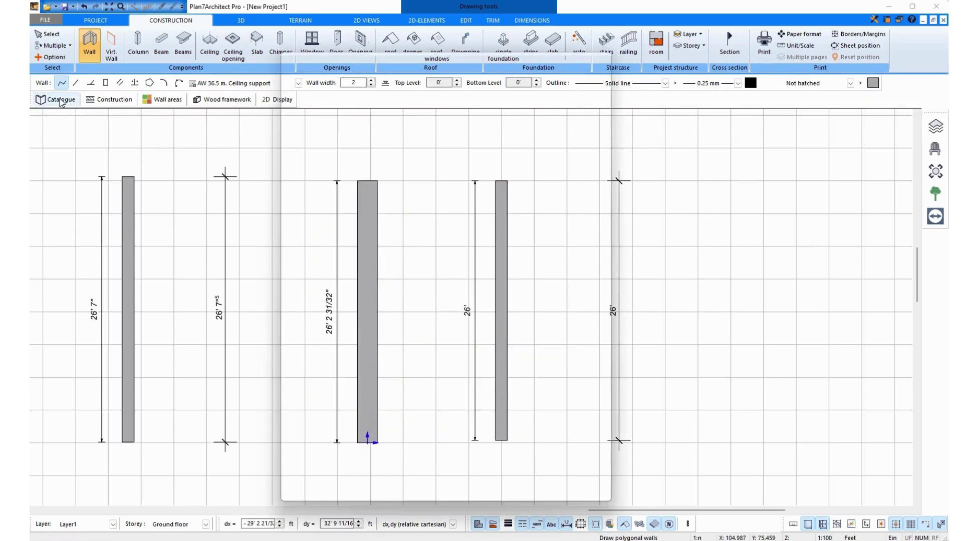
click(483, 113)
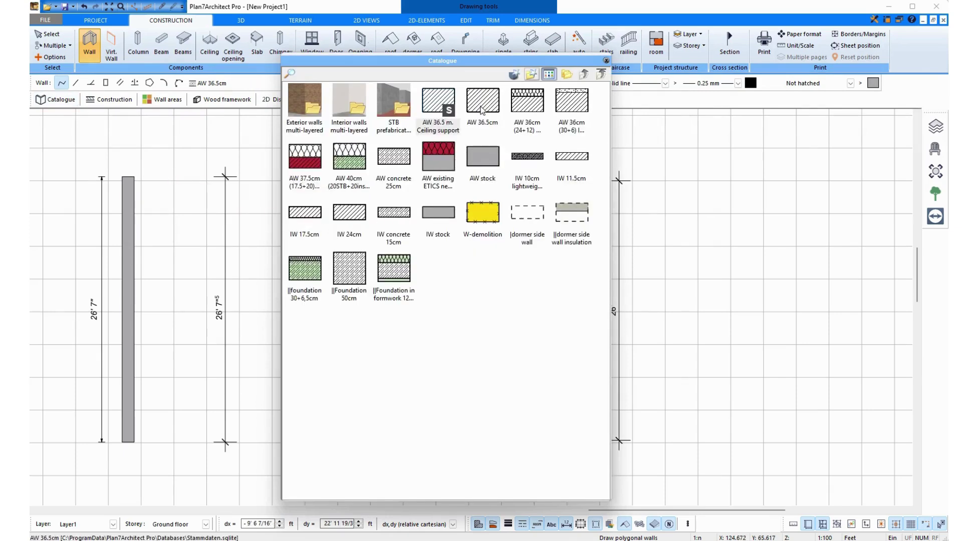
click(605, 60)
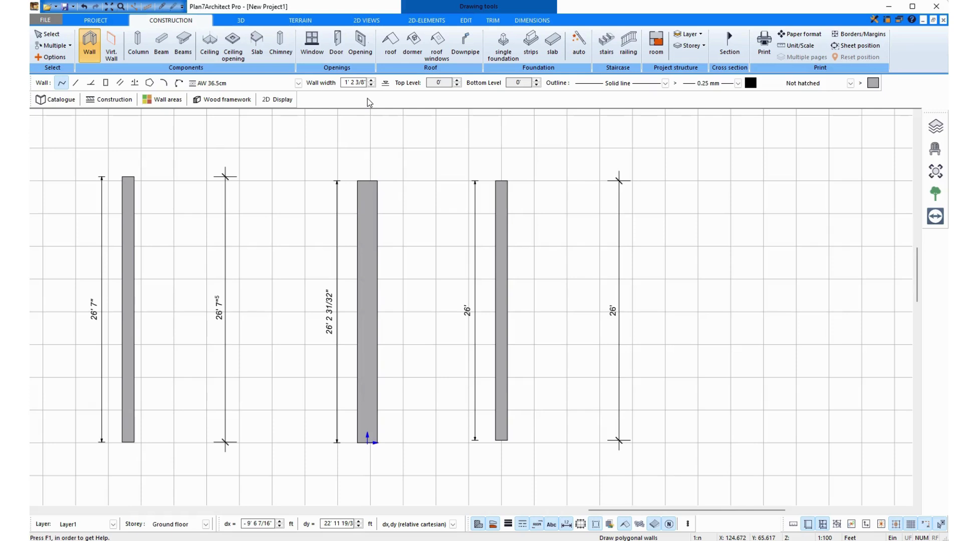
middle_drag(526, 285, 487, 297)
scroll(488, 297, down, 1)
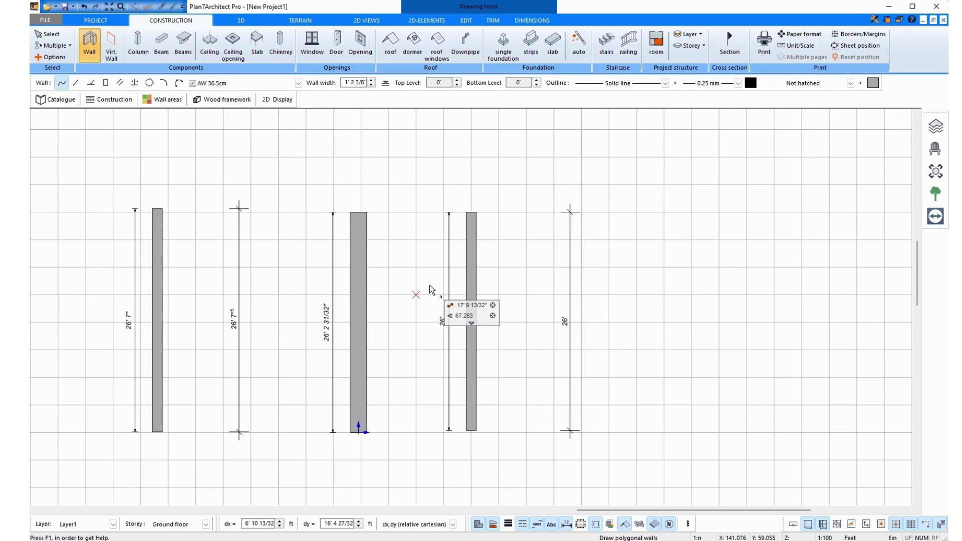
middle_drag(429, 285, 414, 314)
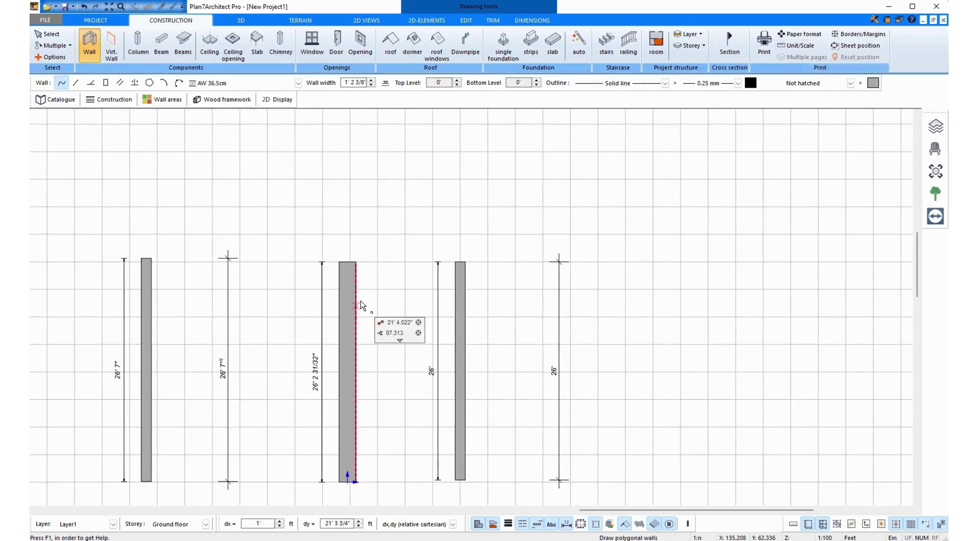
Change the project unit from Feet to Inch at 1:100 and end wall drawing
click(798, 46)
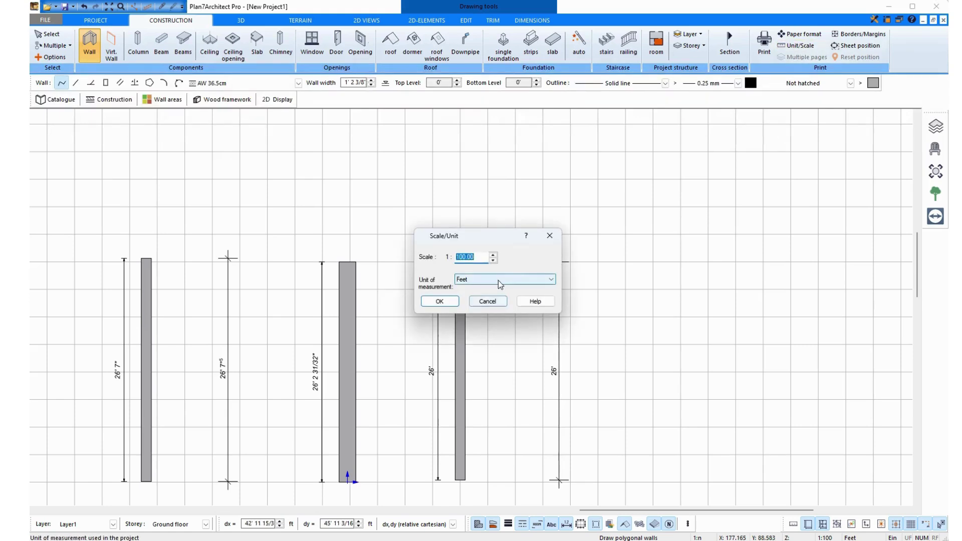
click(497, 279)
click(475, 321)
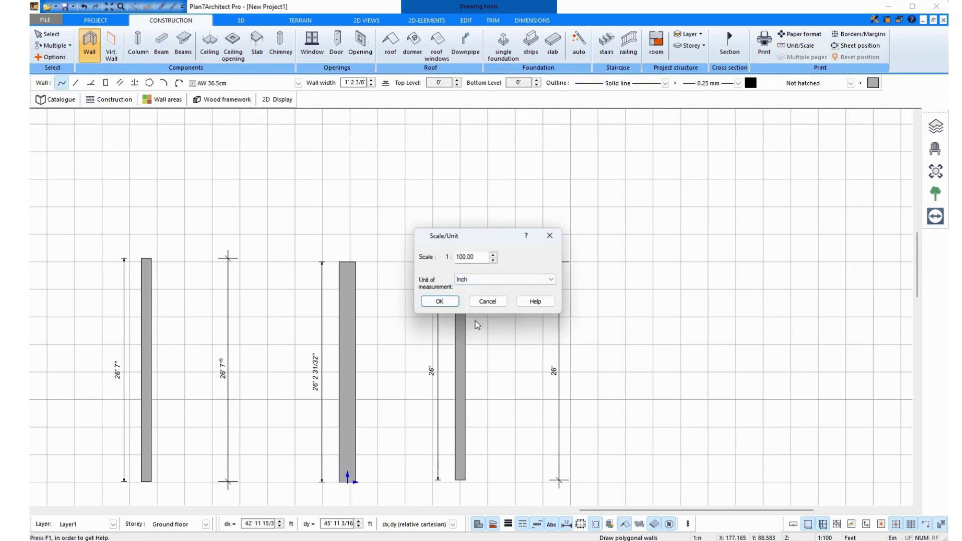
click(453, 302)
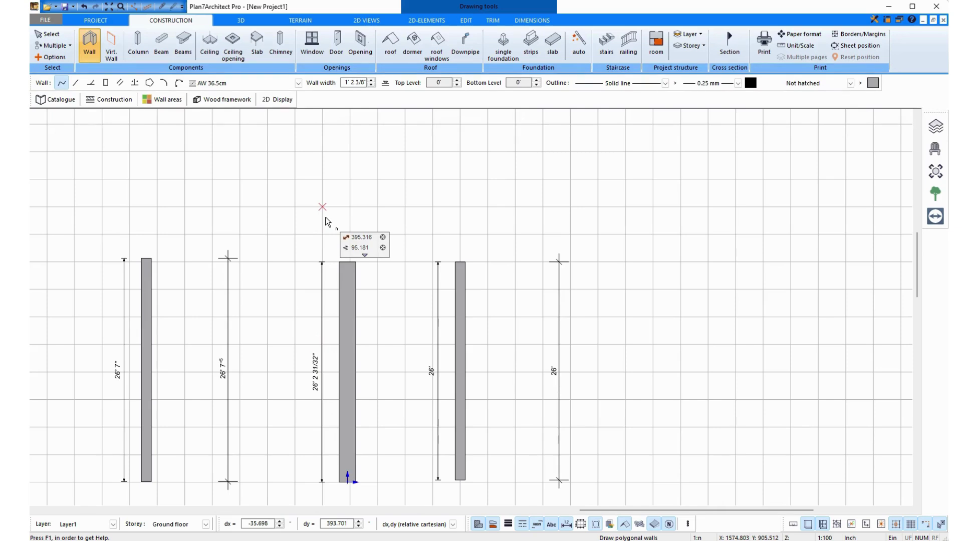
key(Escape)
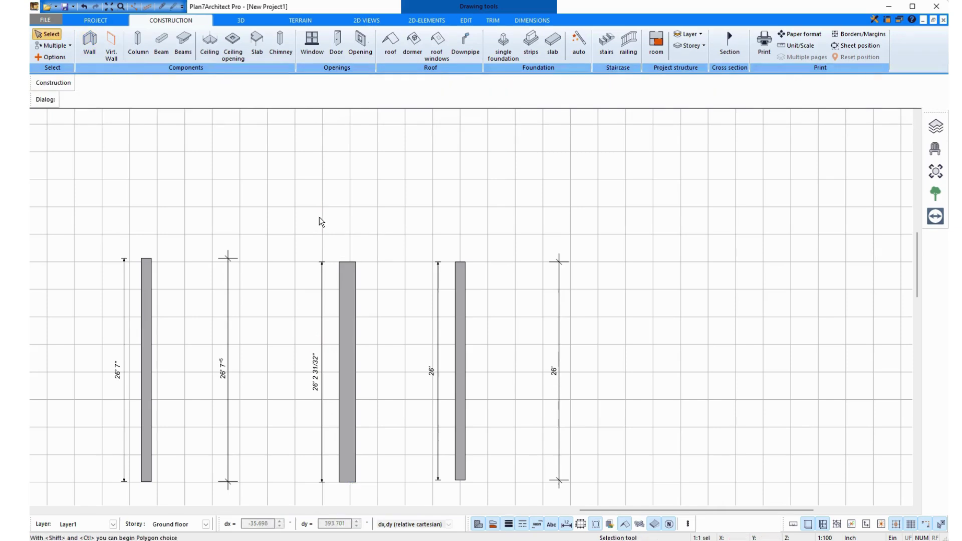
Change the project unit from Inch to Feet at 1:100 scale and resume the Wall tool
click(88, 45)
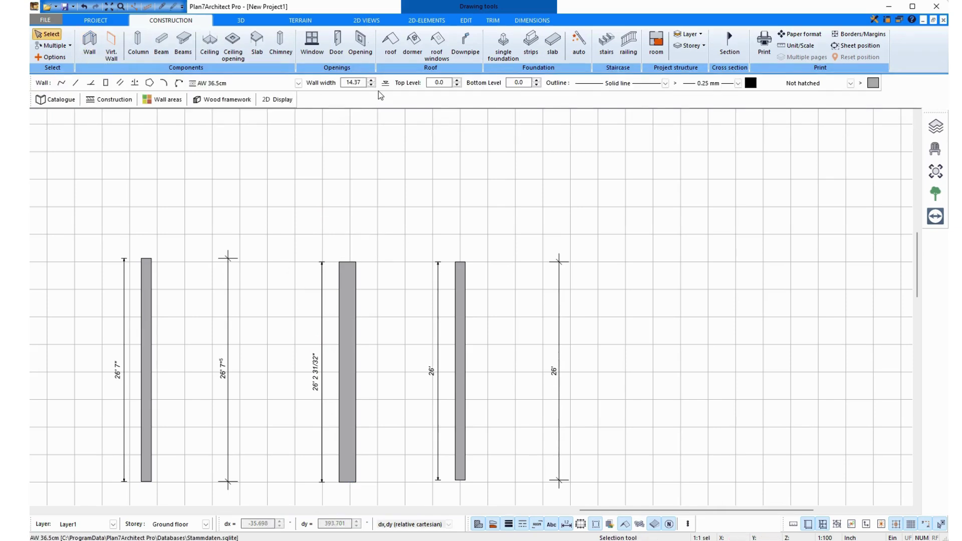
double_click(344, 82)
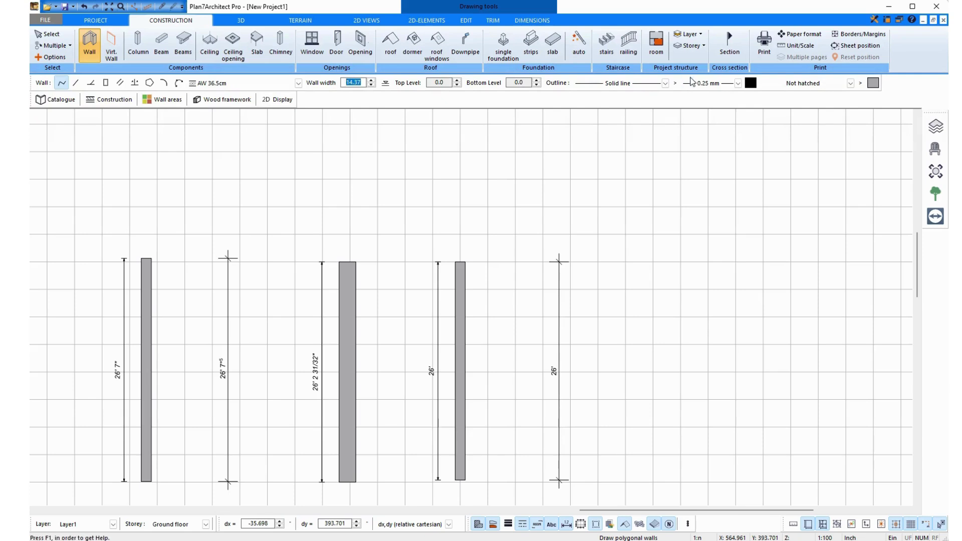
click(803, 46)
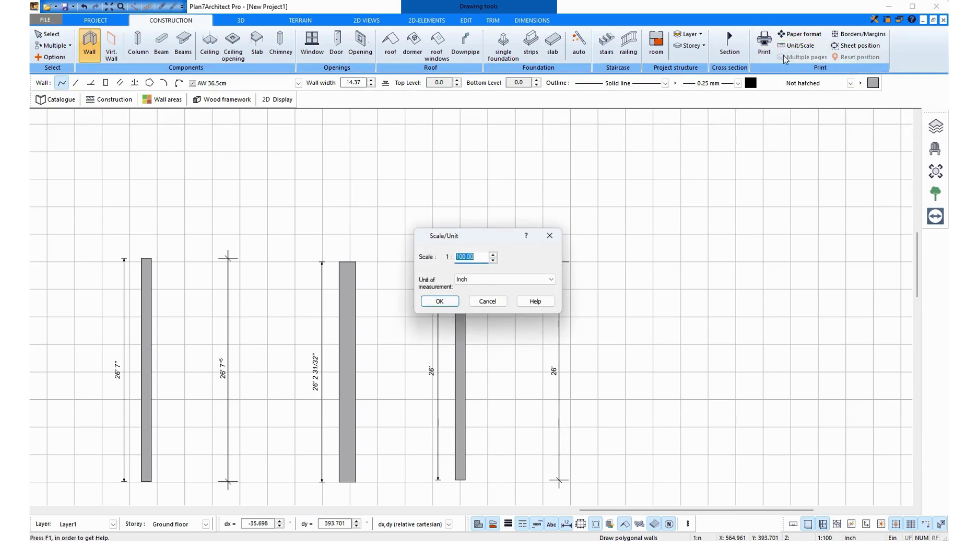
click(498, 280)
click(481, 330)
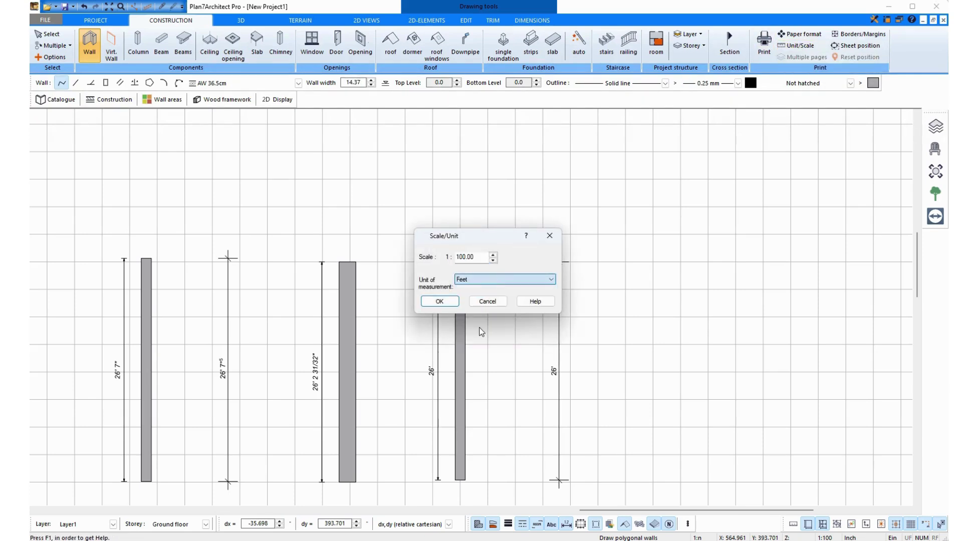
click(440, 301)
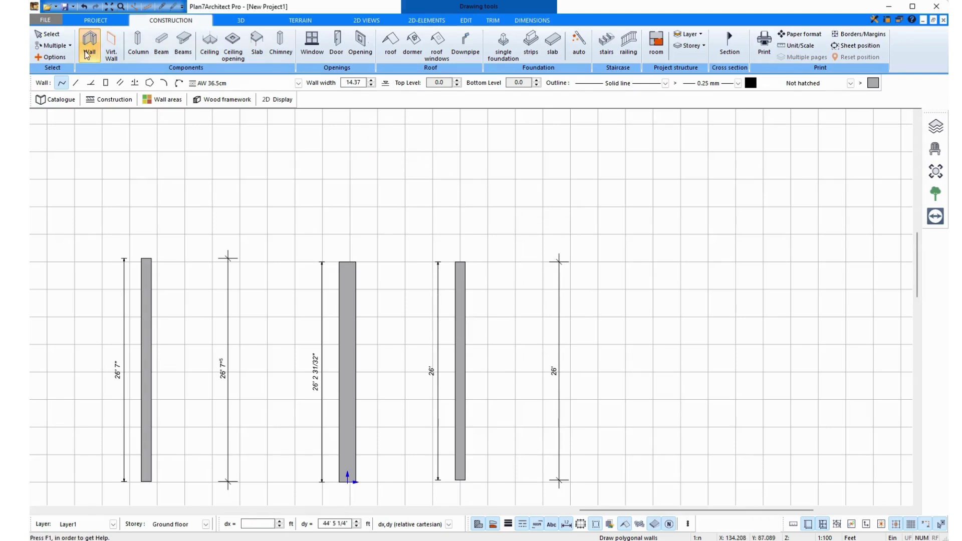
click(50, 34)
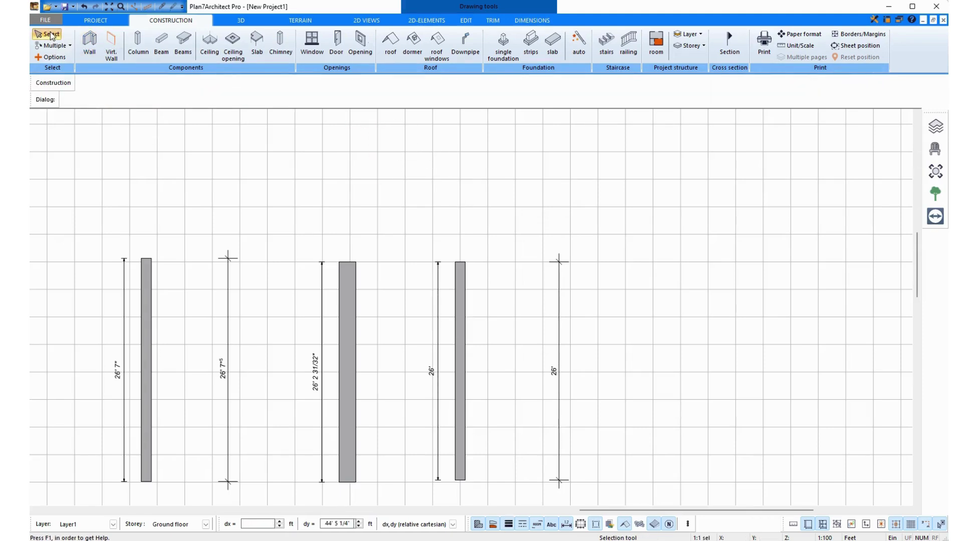
click(89, 43)
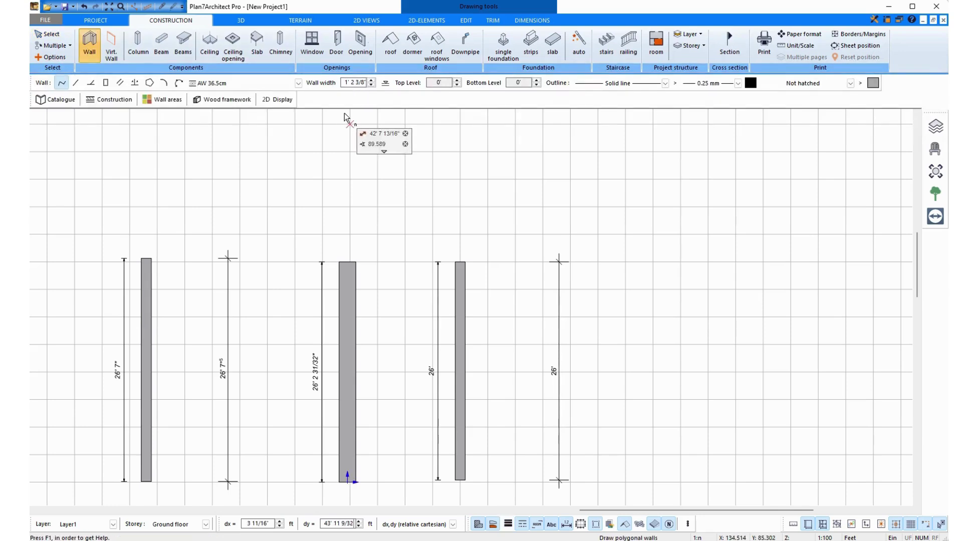
Set the project unit of measurement back to Inch
click(797, 46)
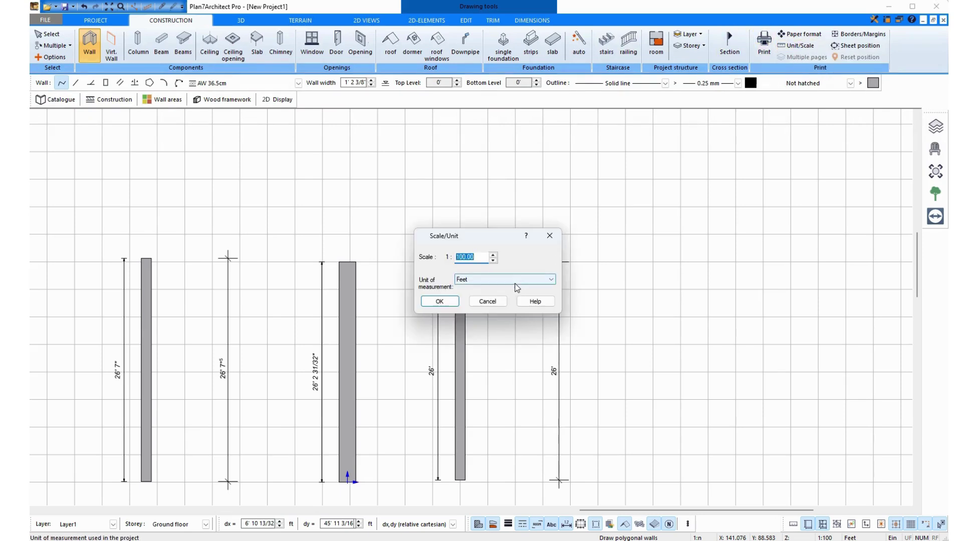
click(516, 281)
click(461, 323)
click(439, 301)
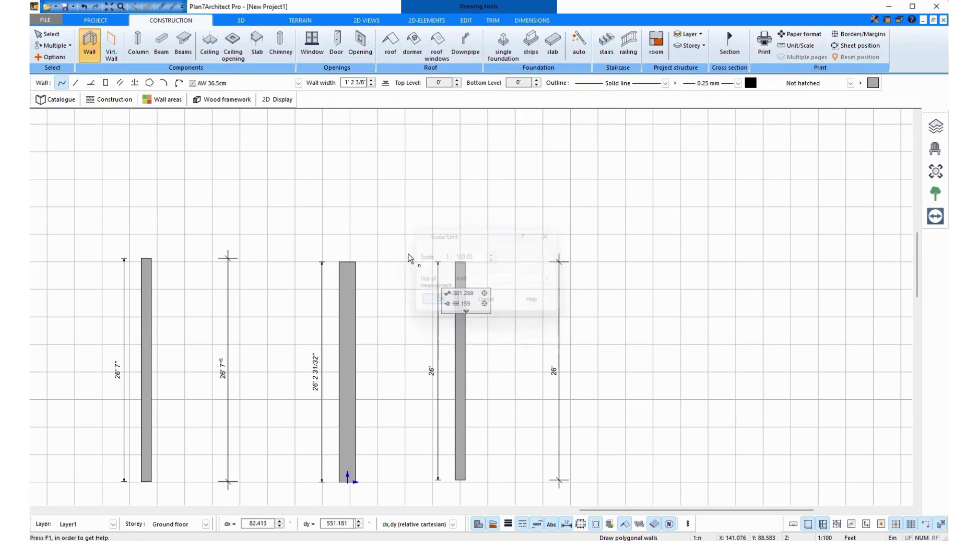
Return to the Wall tool and select the current wall width for replacement
click(38, 35)
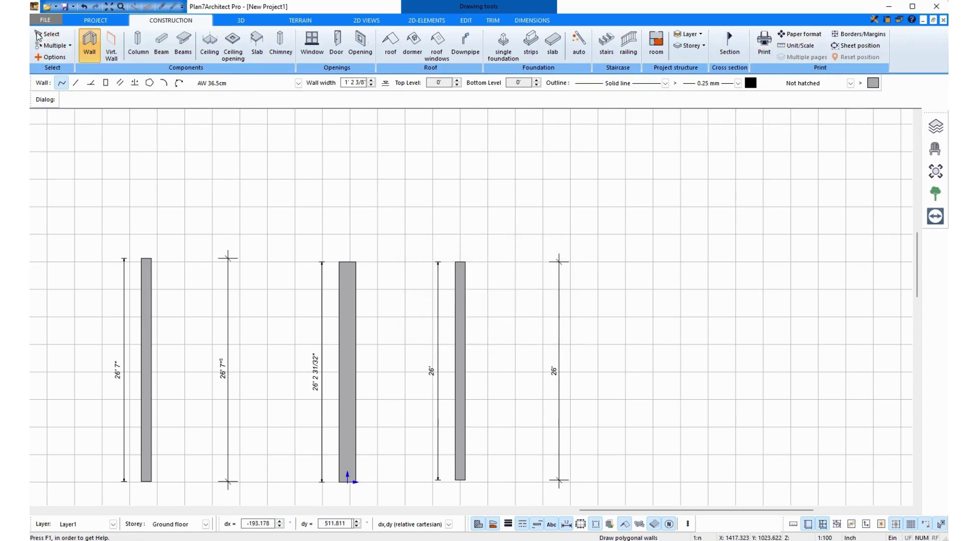
click(87, 54)
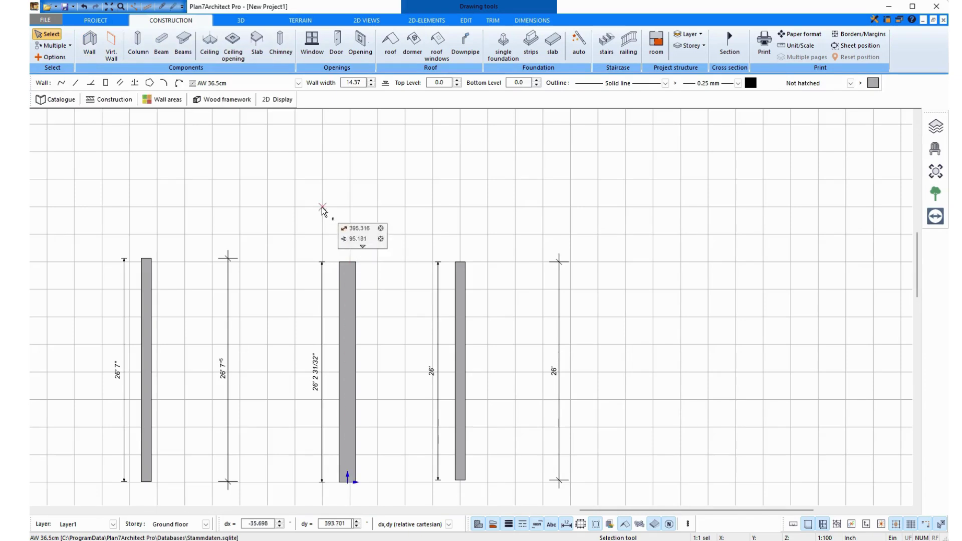
double_click(353, 82)
Set wall width to 20 and draw a 500-inch (41' 8") horizontal wall above the vertical walls
text(20)
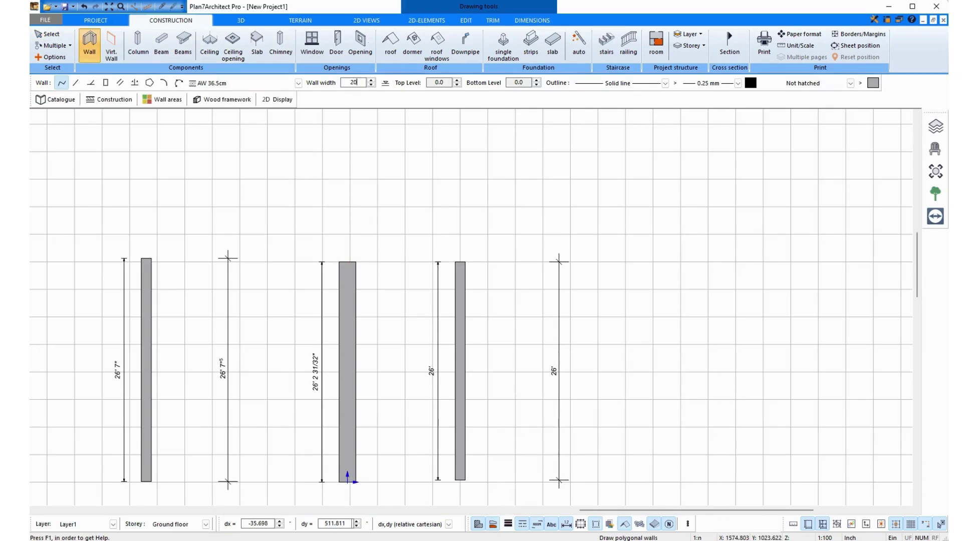
click(321, 183)
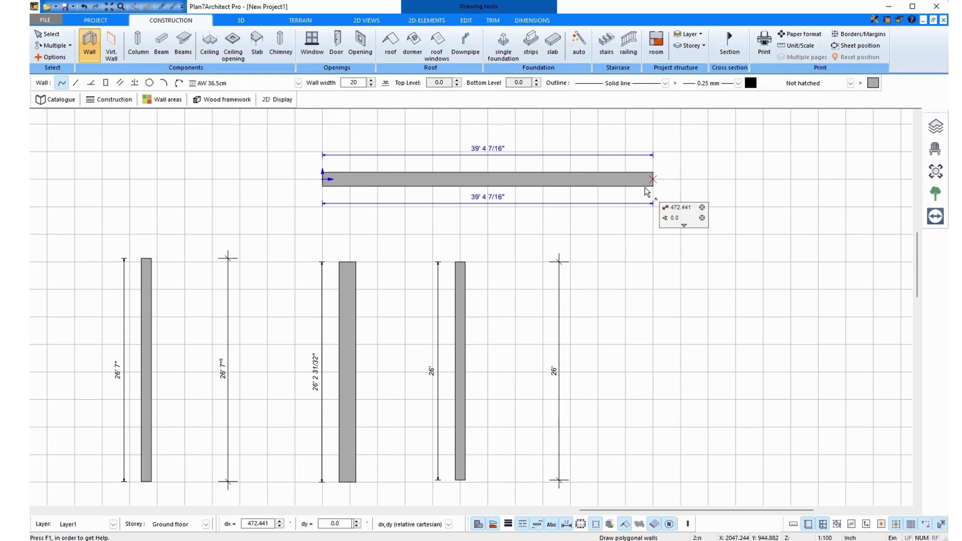
scroll(637, 249, up, 3)
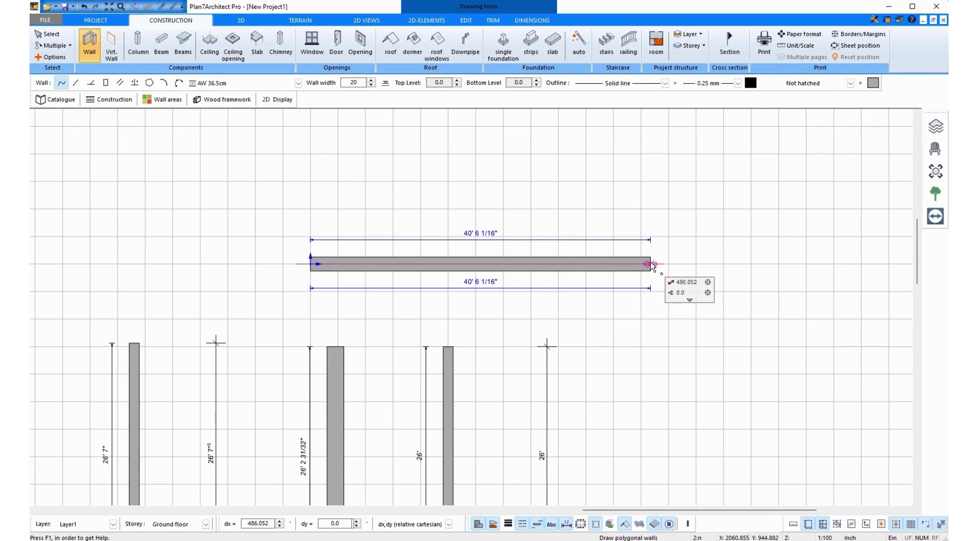
text(500)
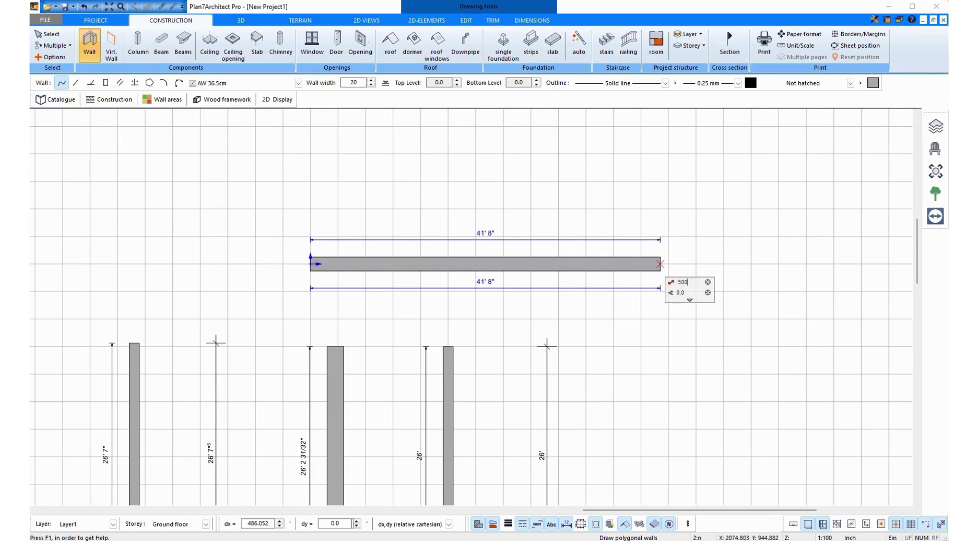
key(Return)
key(Escape)
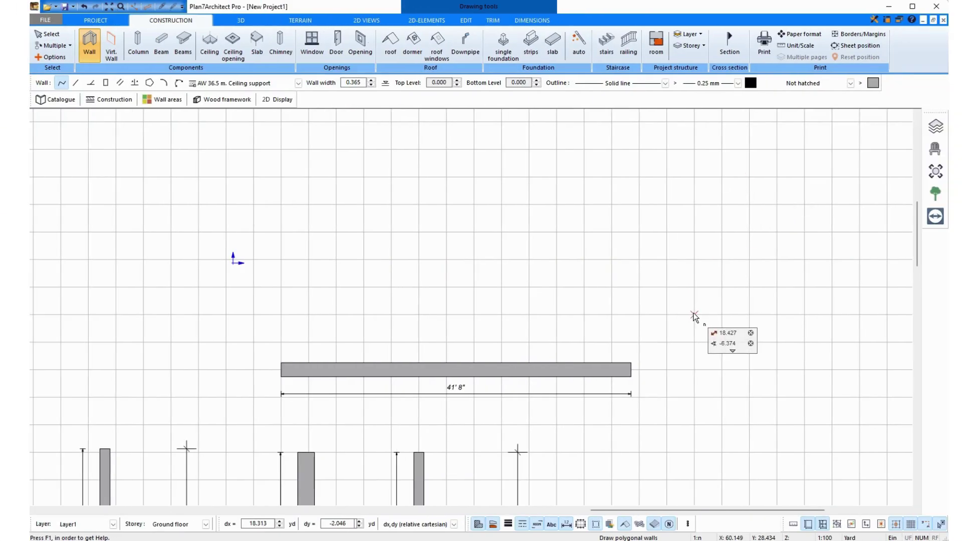
Change the project unit from Yard to Metre
click(800, 46)
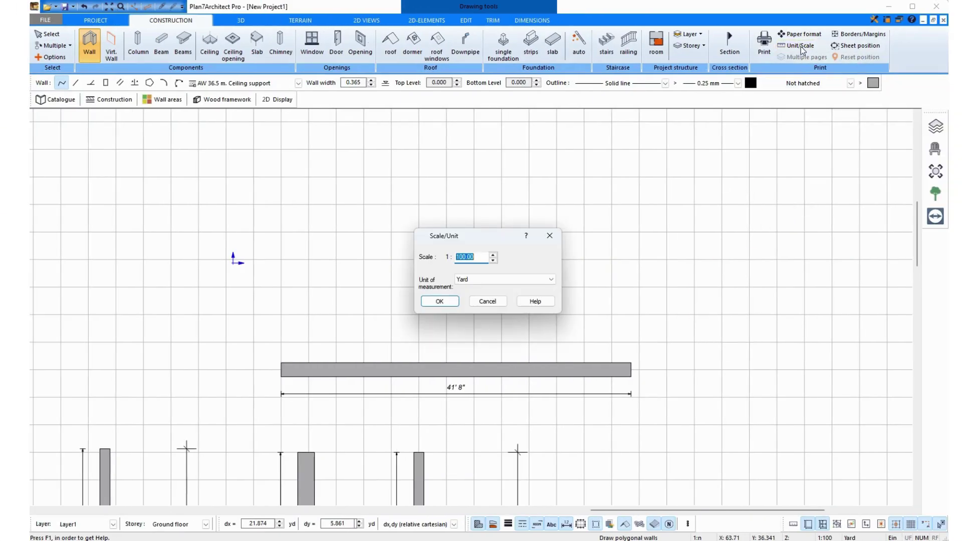
click(480, 279)
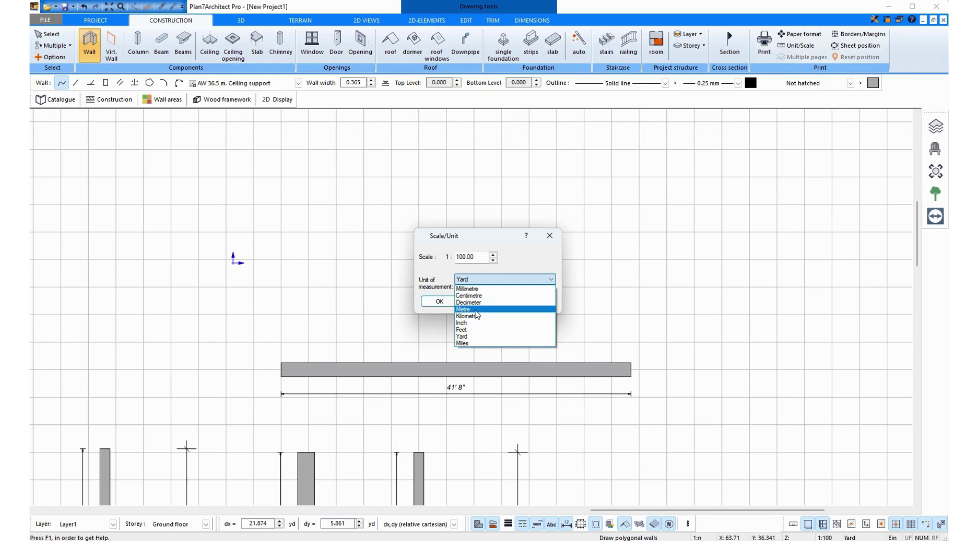
click(475, 310)
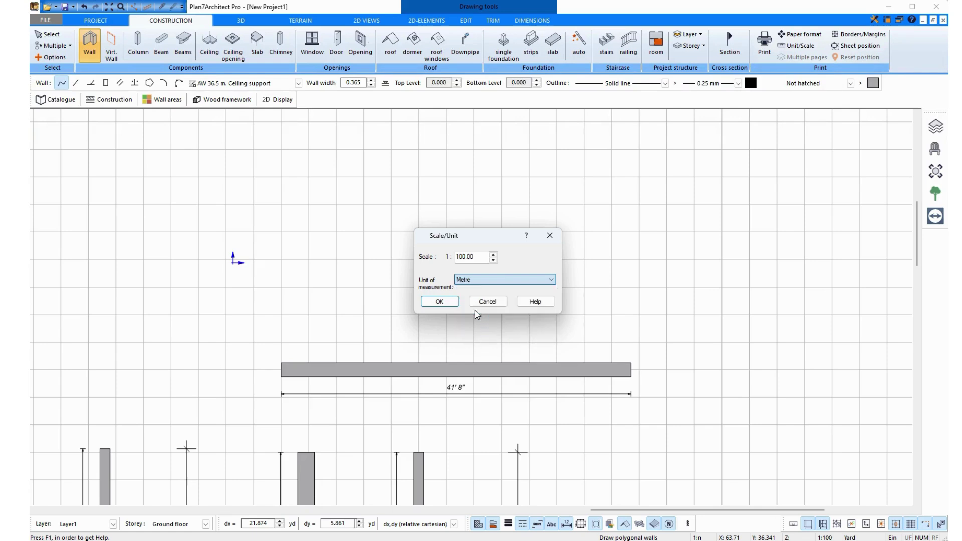
click(439, 301)
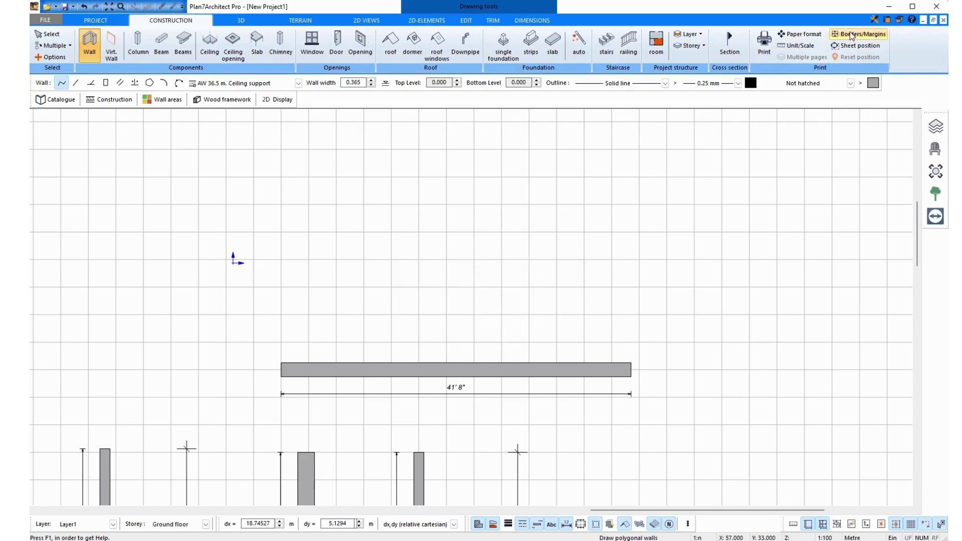
Set the interactive dimensions unit of measurement to Metre
click(874, 20)
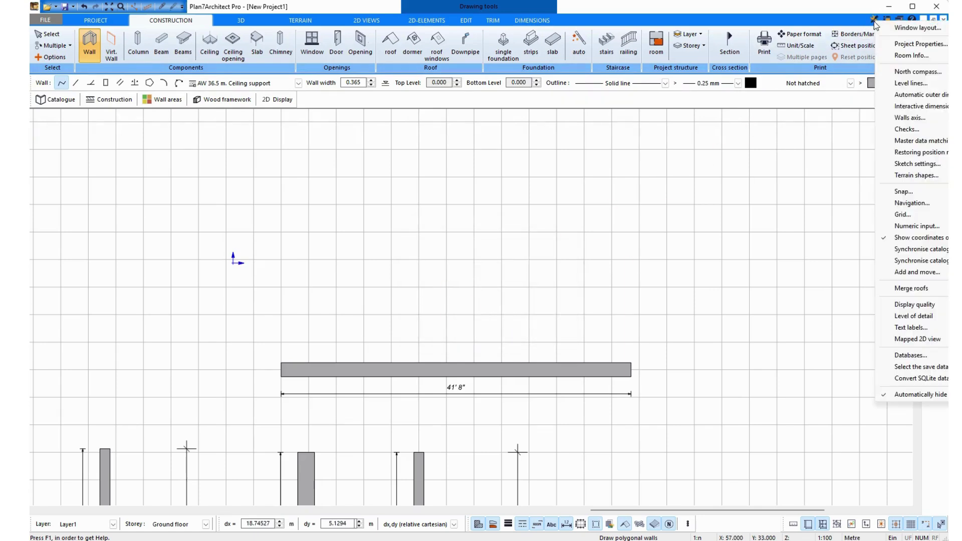
click(904, 107)
click(555, 335)
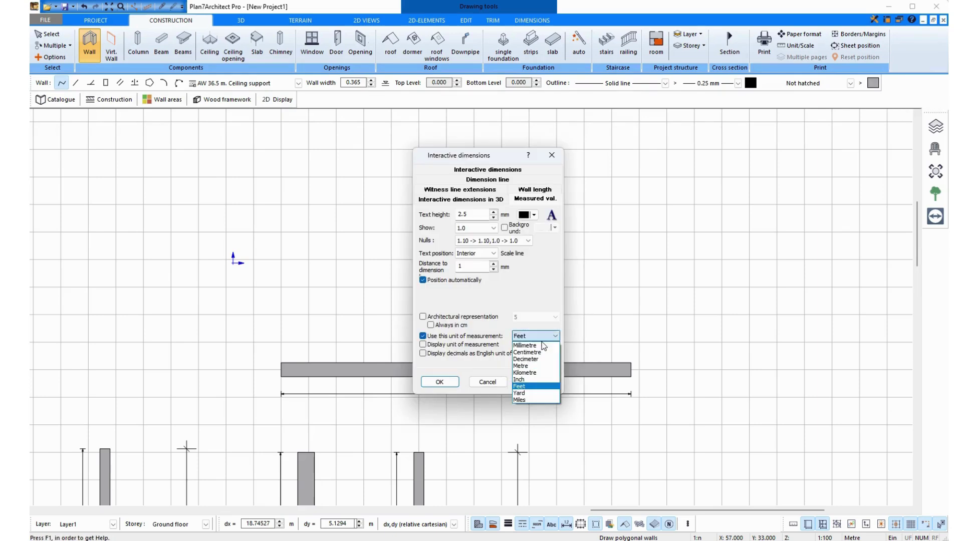
click(521, 366)
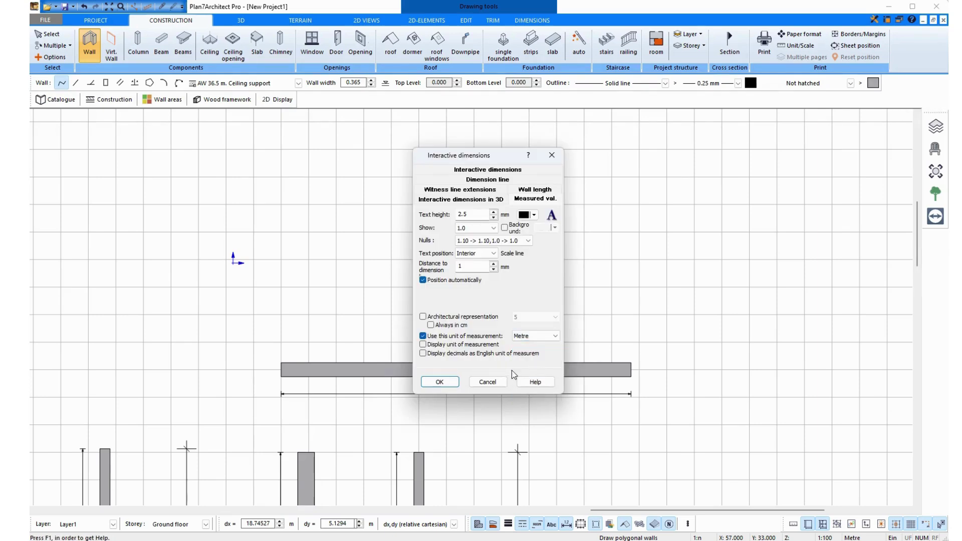
Apply the Metre dimension setting and draw a 12.7 m horizontal wall above the existing one
click(439, 382)
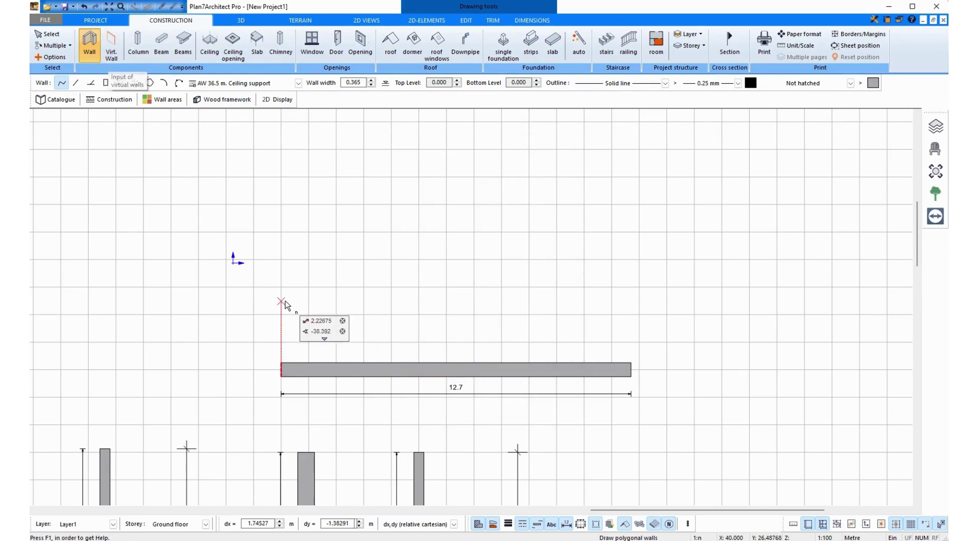
click(283, 263)
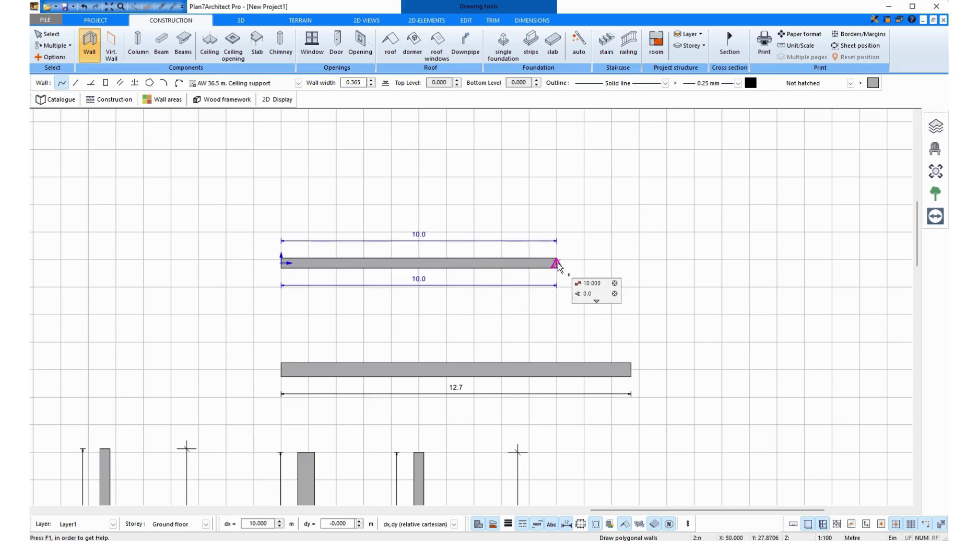
click(630, 263)
key(Escape)
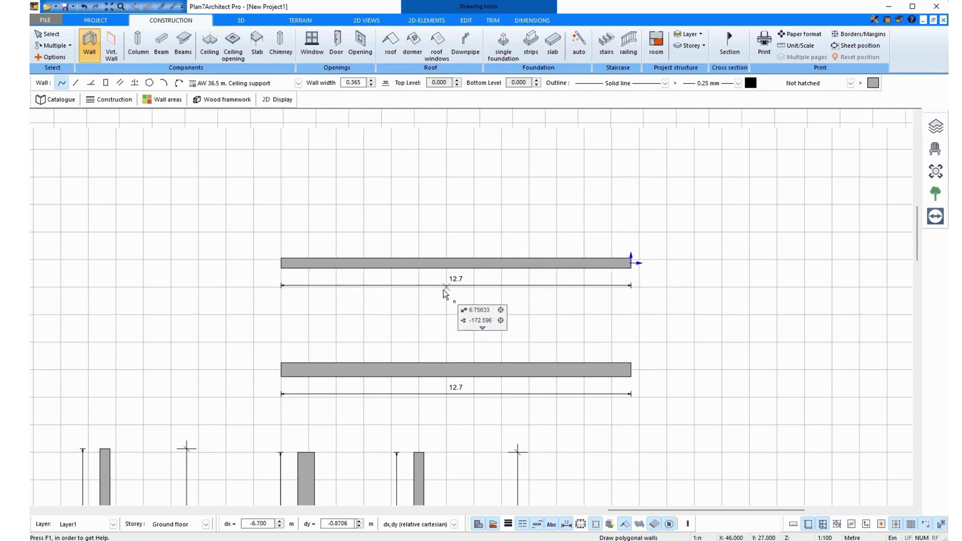